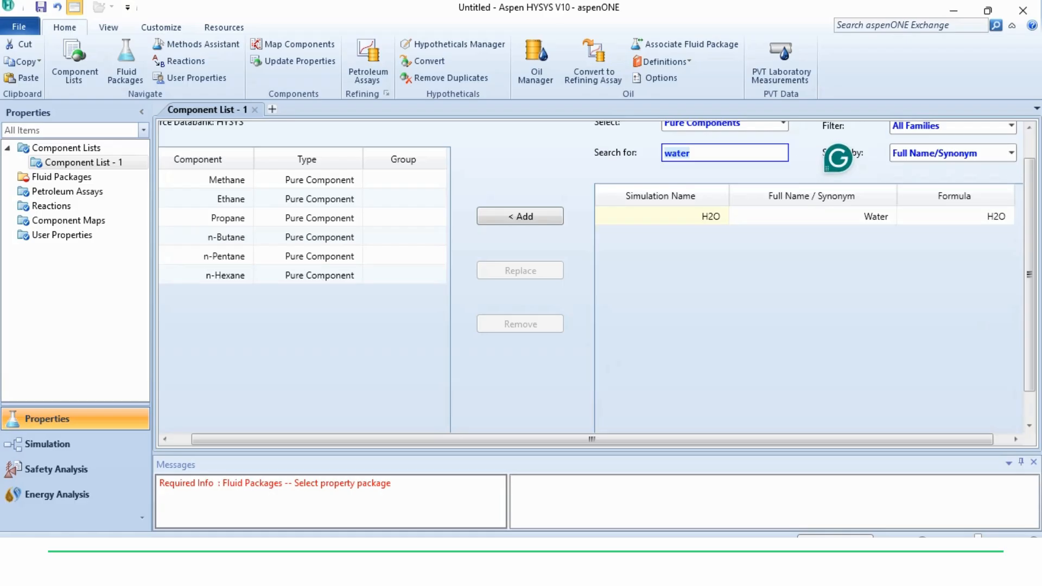
Add water to the component list and create a fluid package that uses the Peng-Robinson property package
left_click(520, 216)
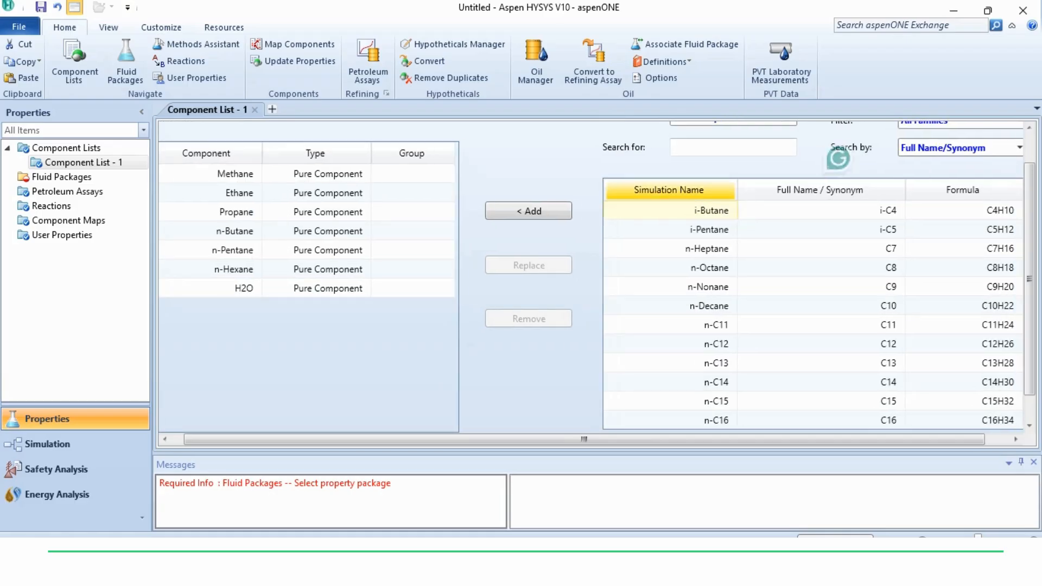
left_click(61, 177)
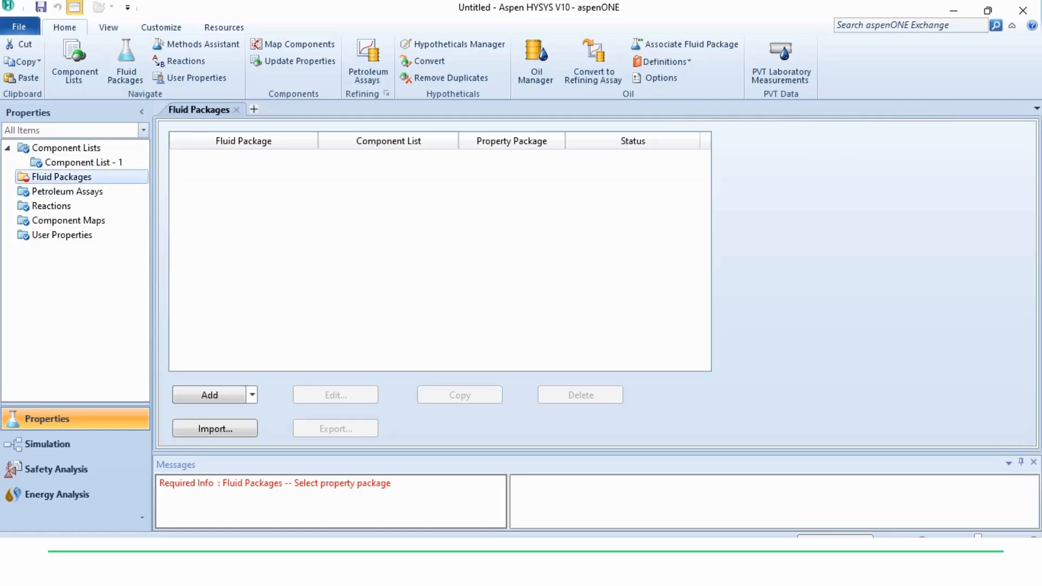
left_click(210, 396)
scroll(210, 395, "down", 7)
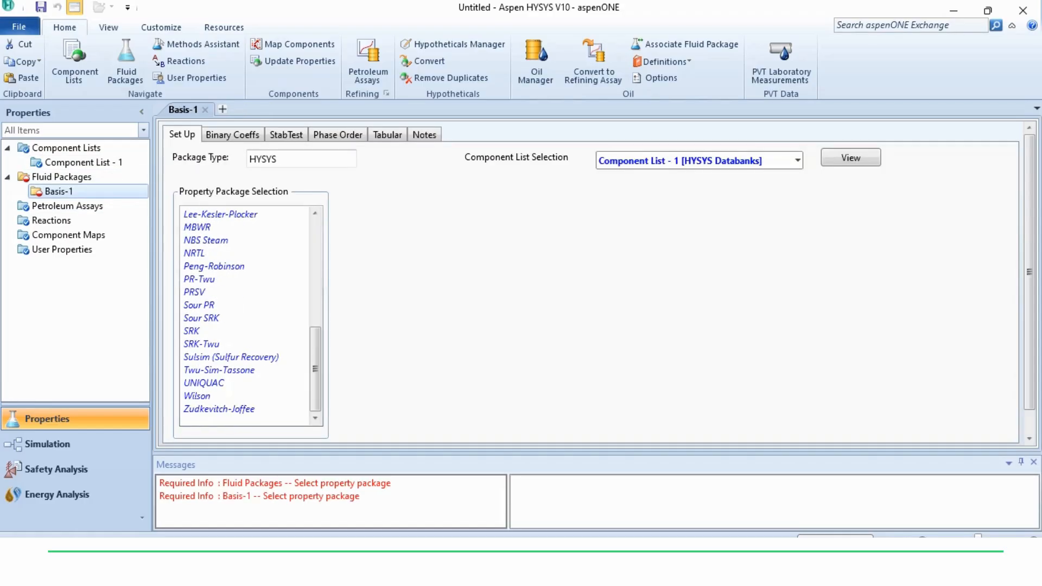
left_click(214, 267)
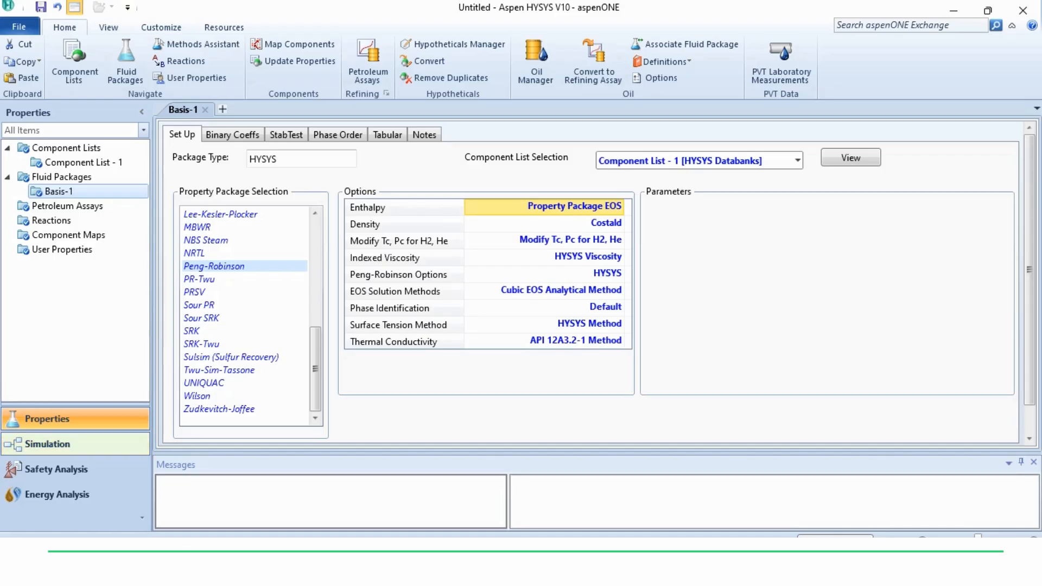
Enter the simulation environment, place a valve on the flowsheet, and connect it with inlet S1 and outlet S2
left_click(47, 444)
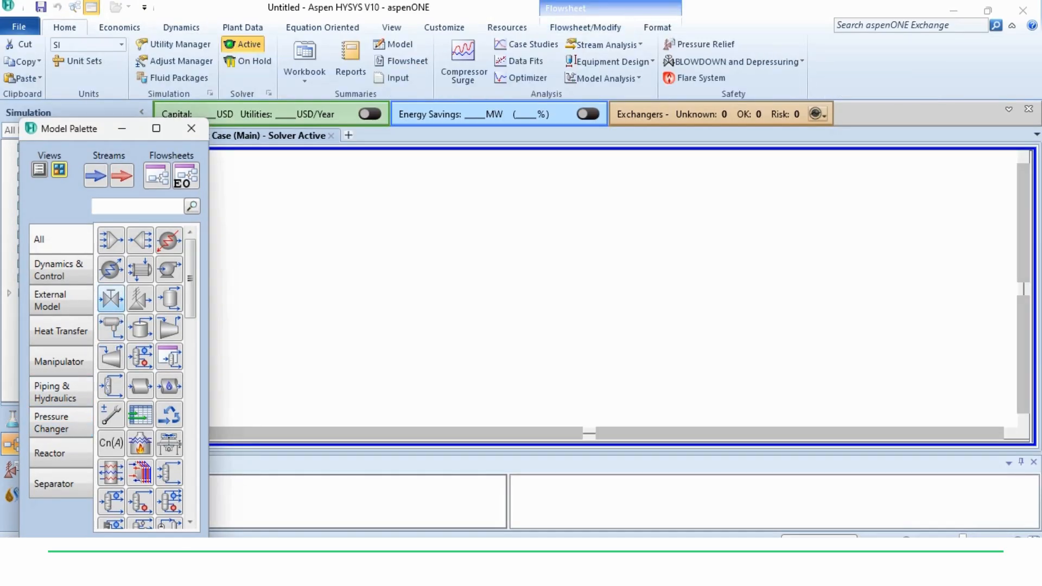
left_click(112, 298)
left_click(316, 286)
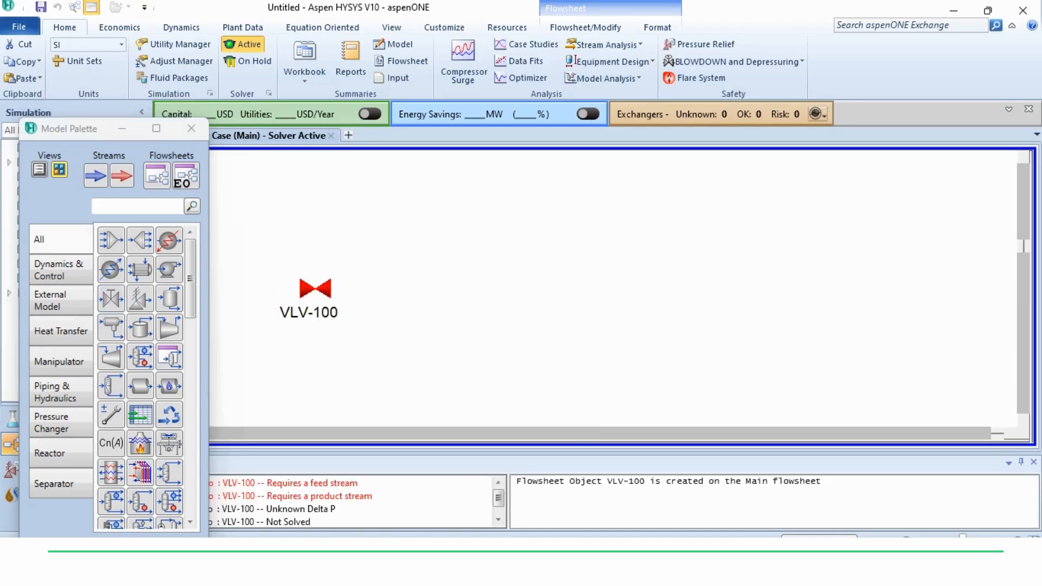
double_click(315, 288)
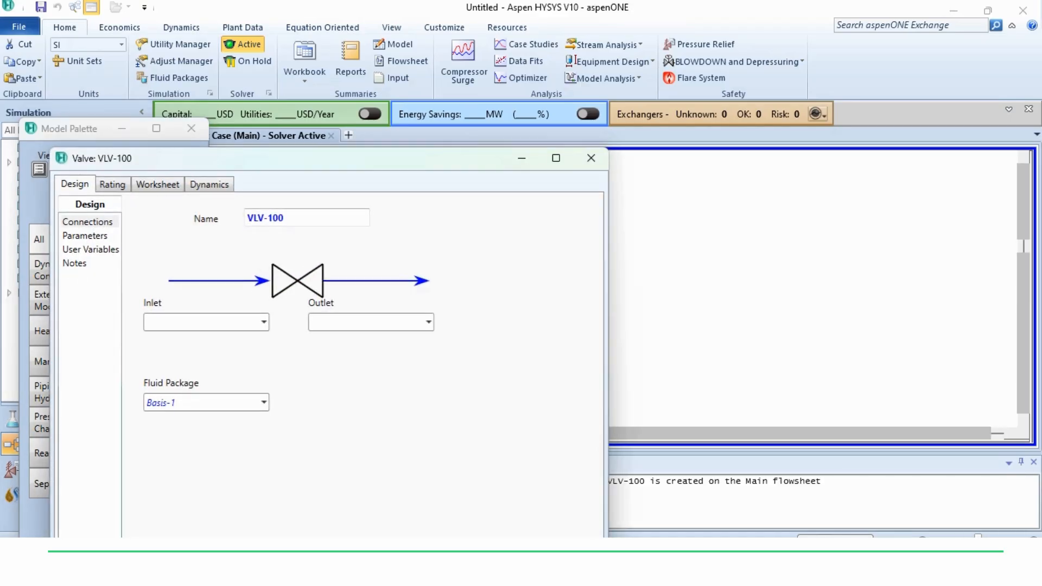
left_click(544, 160)
type("S1")
key("Tab")
type("S2")
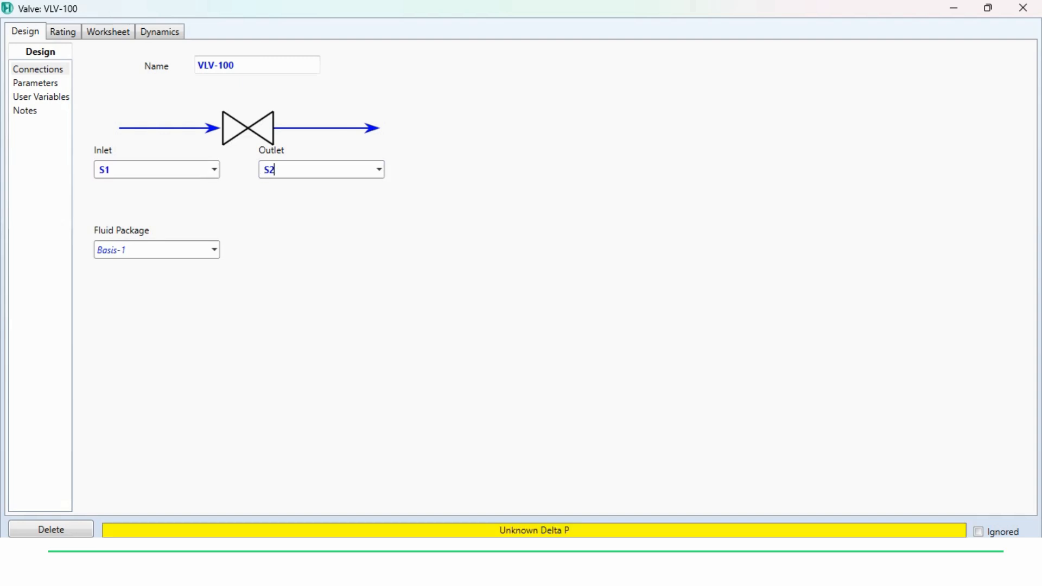
Set stream S1 from the PowerPoint feed specification to 25 °C, 105 kPa and a molar flow of 309.2 kgmole/h
left_click(108, 31)
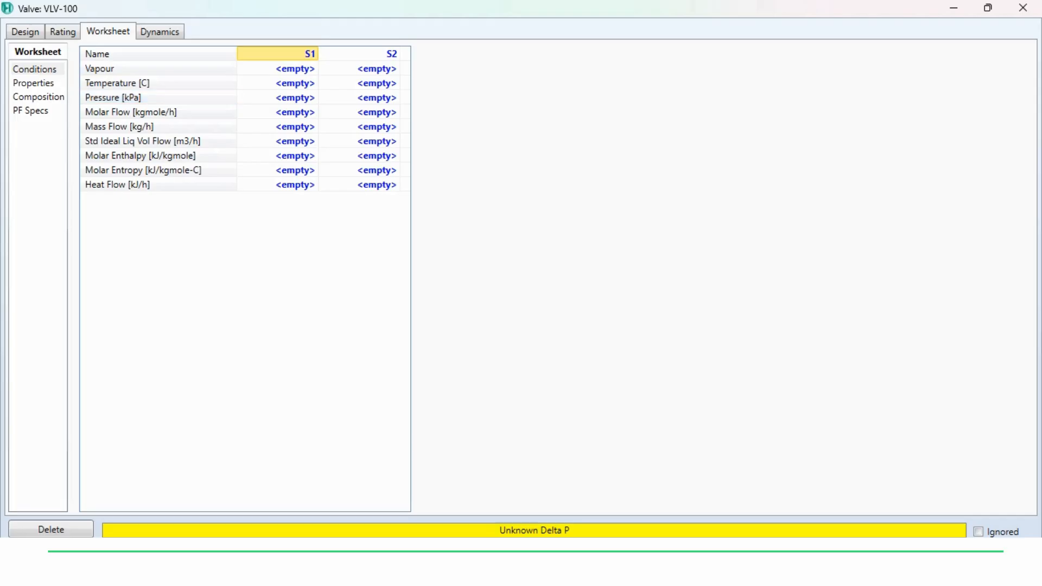
key("alt+Tab")
scroll(606, 330, "up", 4)
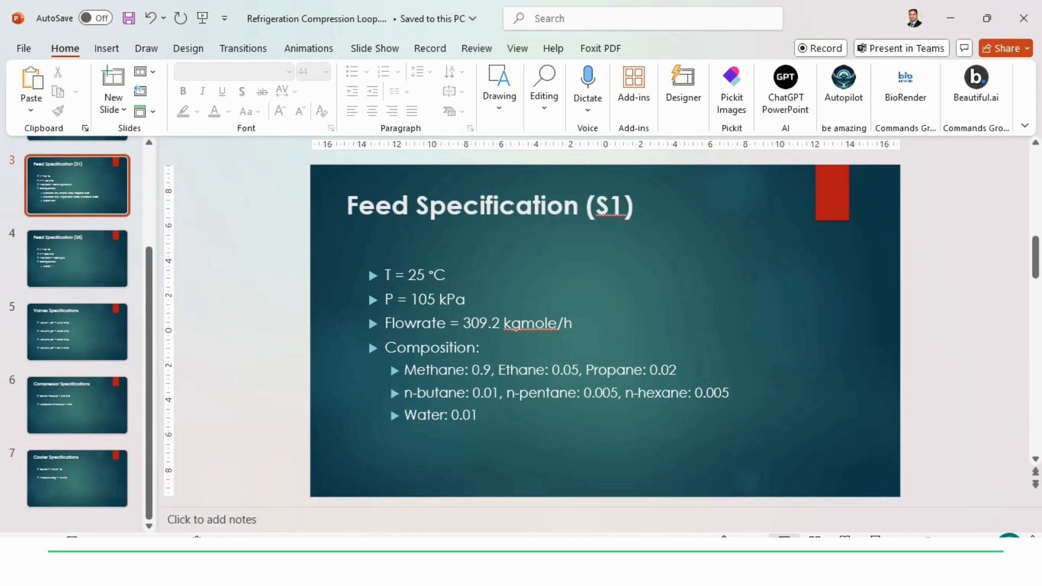
key("alt+Tab")
left_click(278, 83)
type("25")
key("Return")
type("105")
key("Return")
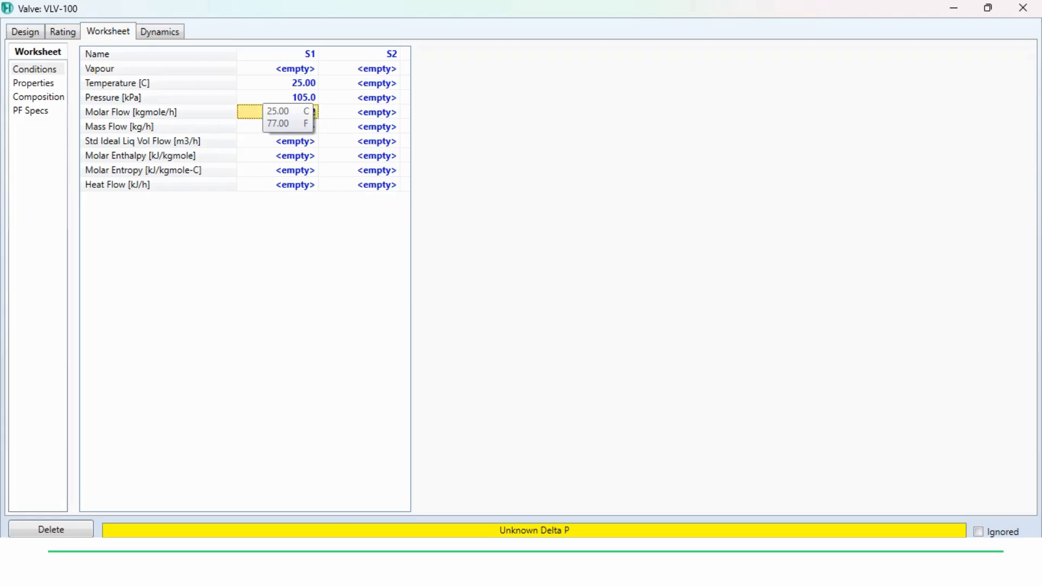
type("309.2")
key("Return")
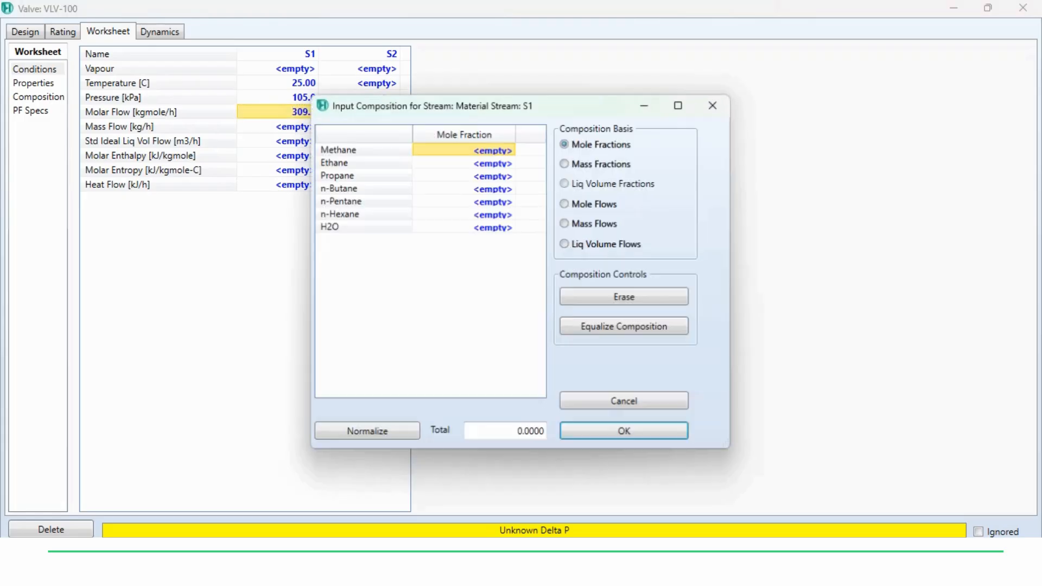
Enter S1's mole fractions from the PowerPoint specification: methane 0.9, ethane 0.05, propane 0.02 and n-butane 0.01
type(".9")
key("Return")
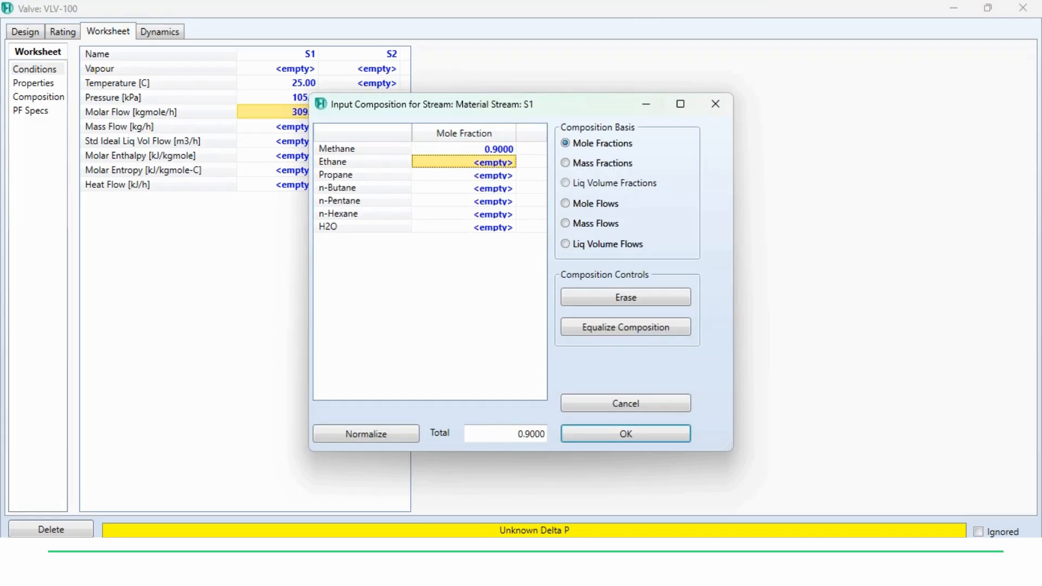
key("alt+Tab")
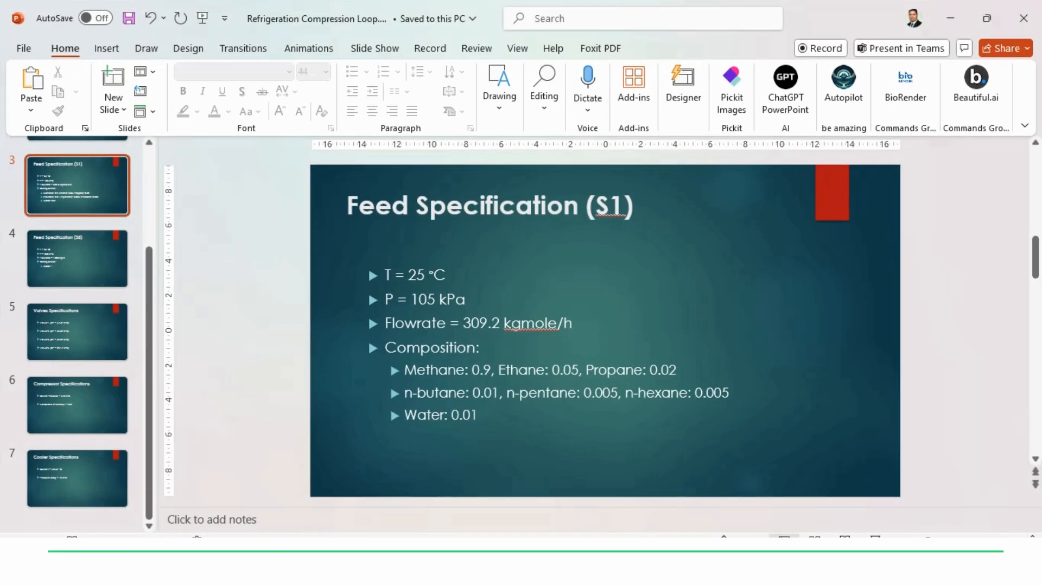
key("alt+Tab")
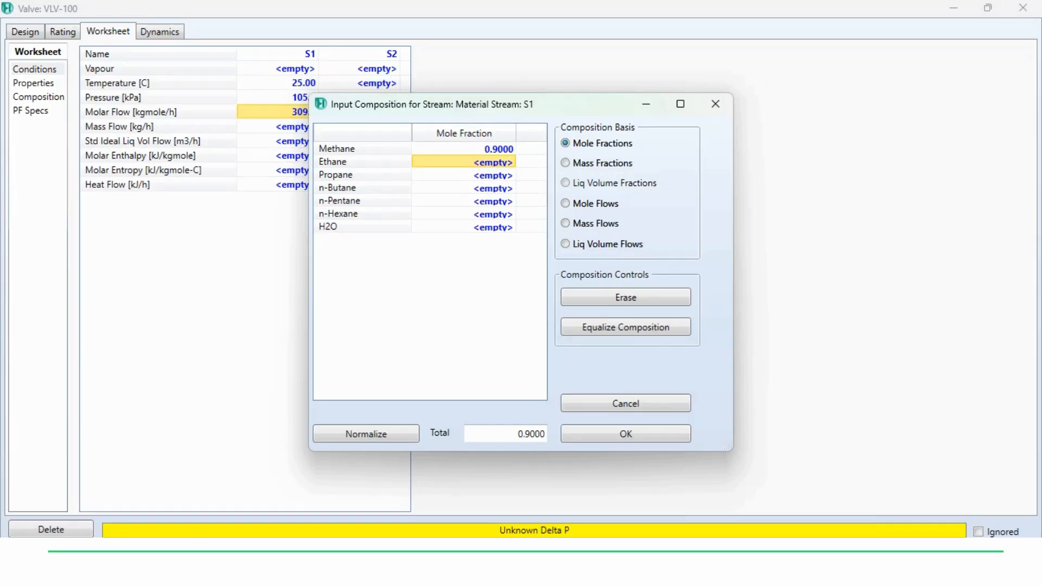
type("0.05")
key("Return")
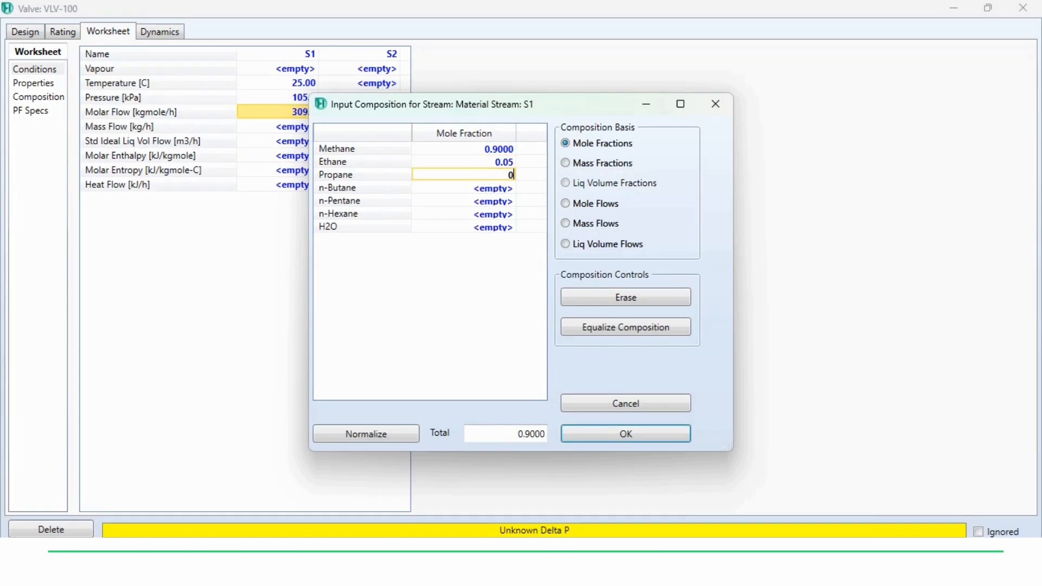
type("0.02")
key("Return")
type("0.01")
key("Return")
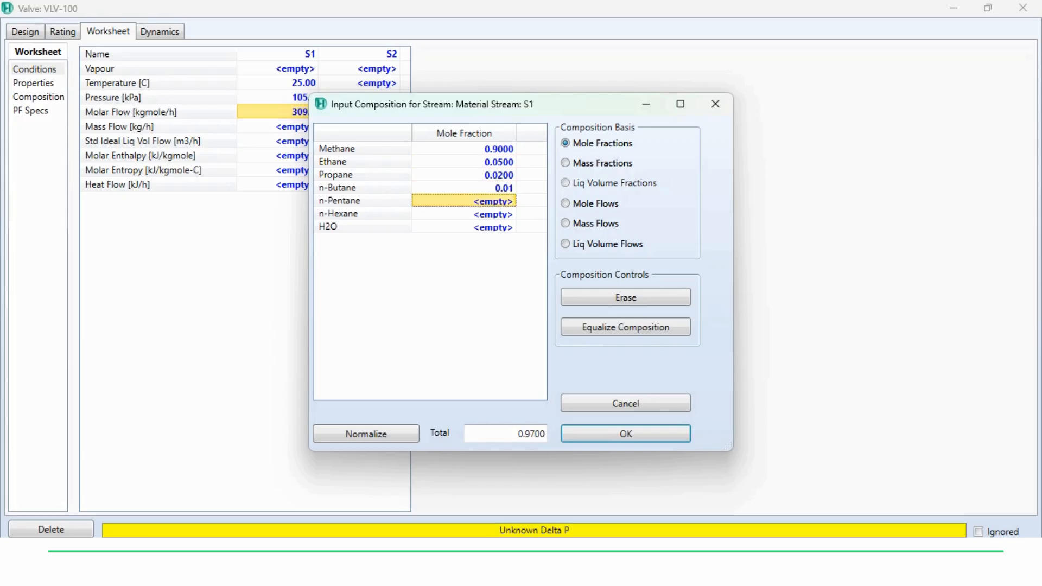
Complete S1's composition with mole fractions n-pentane 0.005, n-hexane 0.005 and H2O 0.01, and accept it
type("0.01")
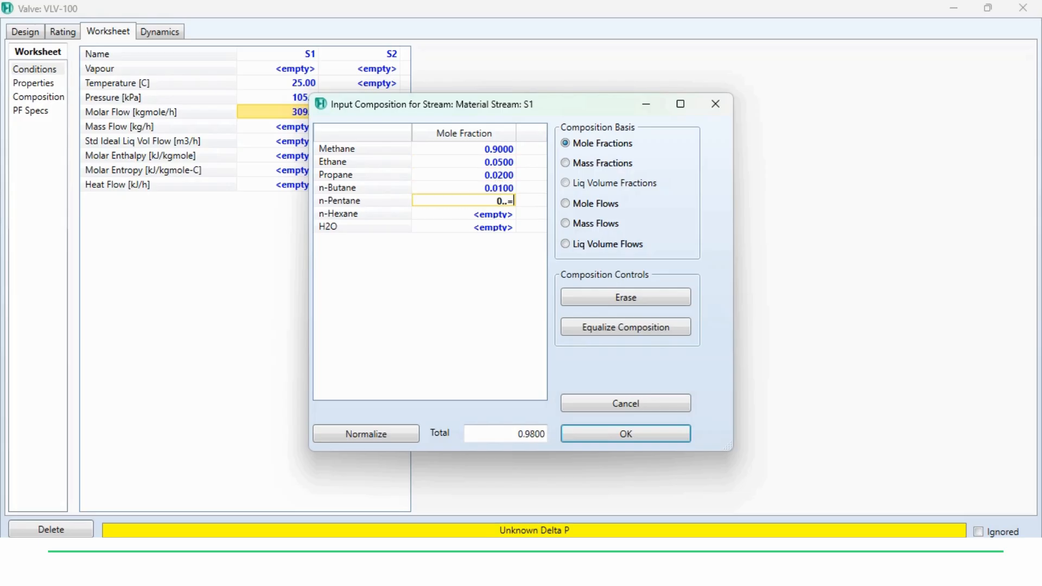
key("BackSpace")
key("BackSpace")
type("005")
key("Return")
type(".005")
key("Return")
type(".01")
key("Return")
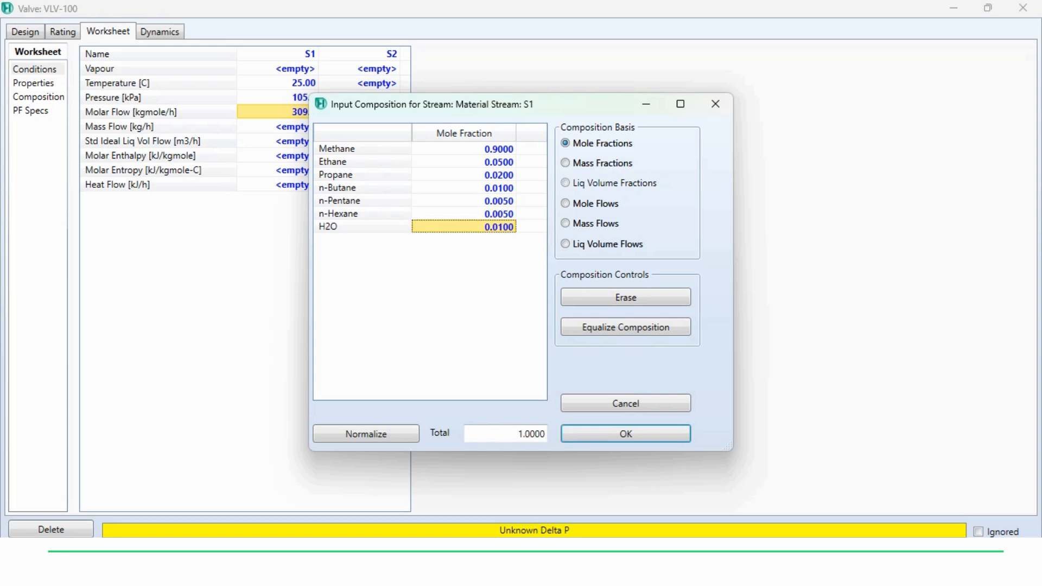
key("Return")
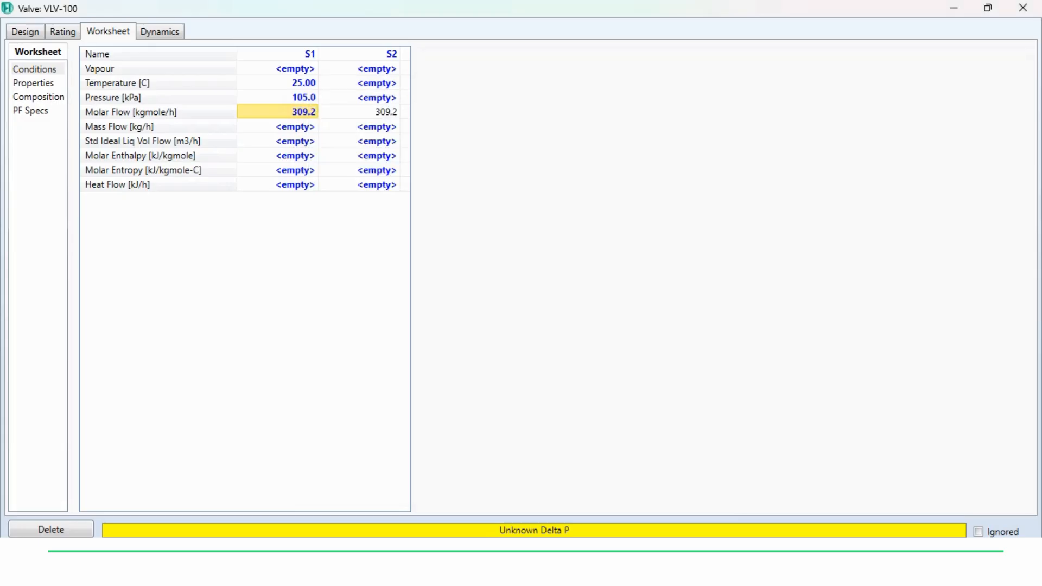
Set the valve's Delta P to the Valve-1 value of 6.747 kPa from the PowerPoint valve specifications, and close the valve window
left_click(25, 32)
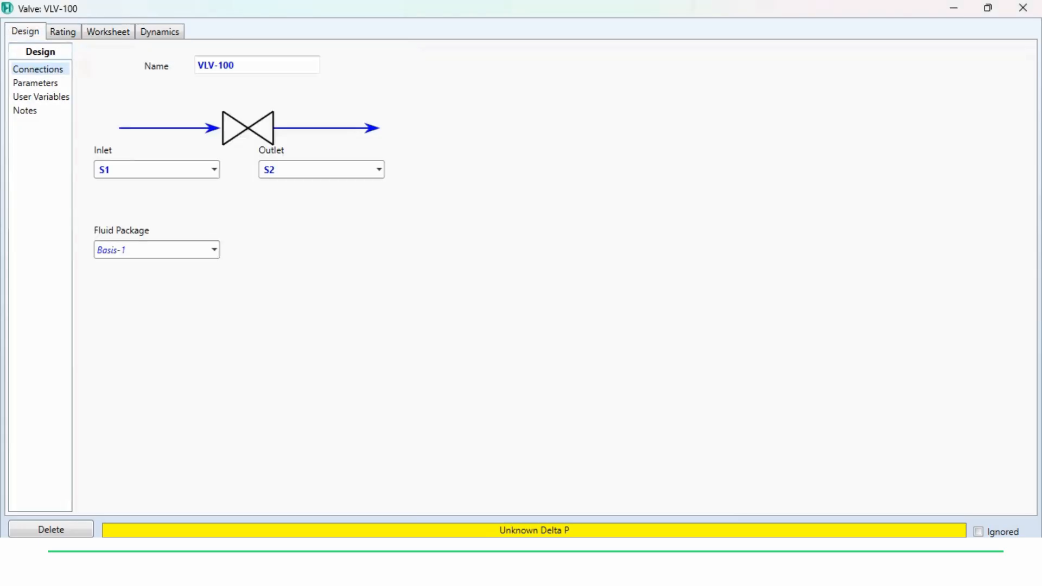
left_click(35, 83)
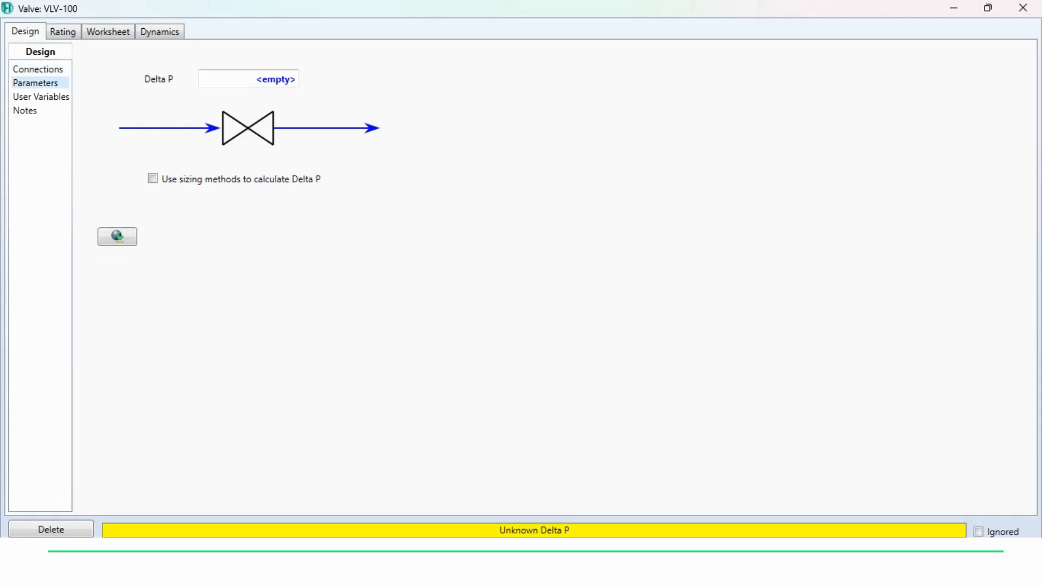
key("alt+Tab")
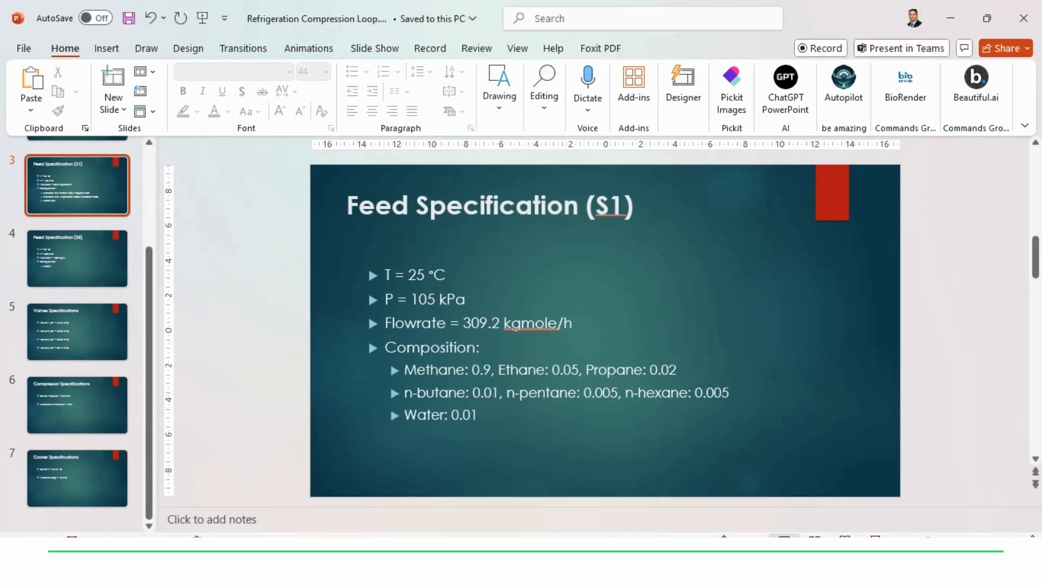
key("Down")
key("Down")
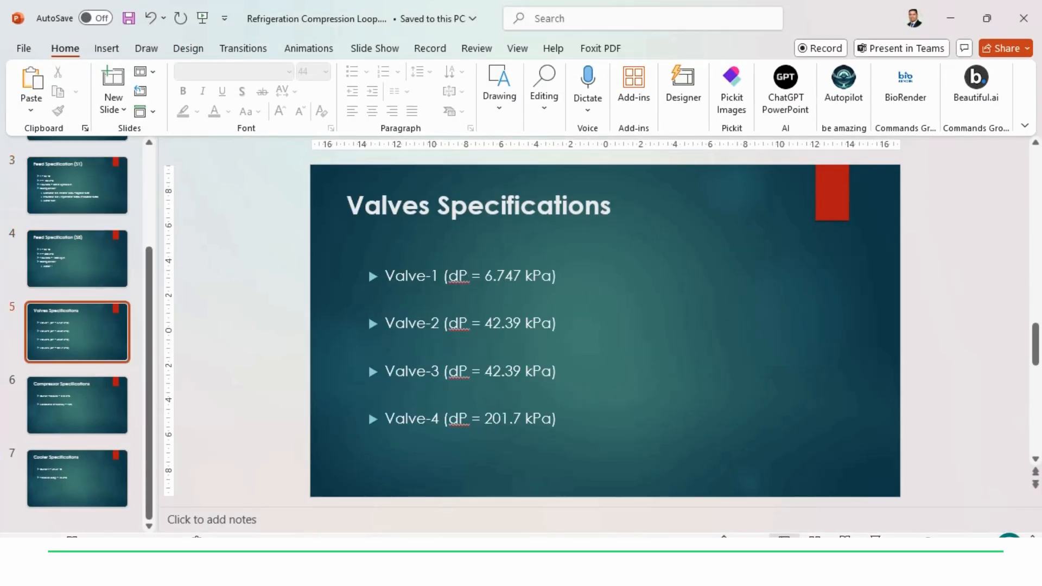
key("alt+Tab")
left_click(249, 78)
type("6.747")
key("Return")
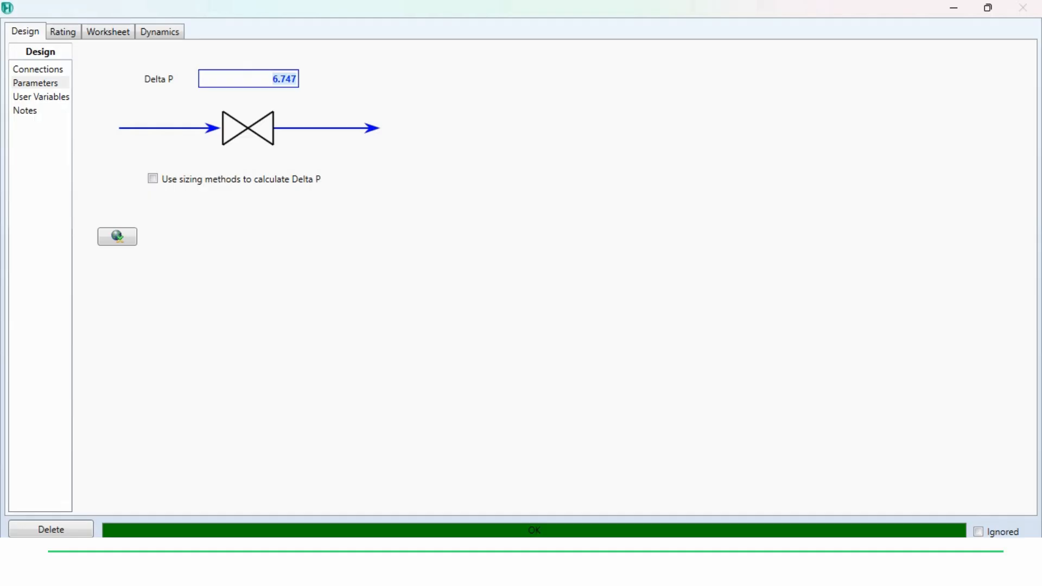
left_click(1023, 8)
scroll(613, 289, "down", 2)
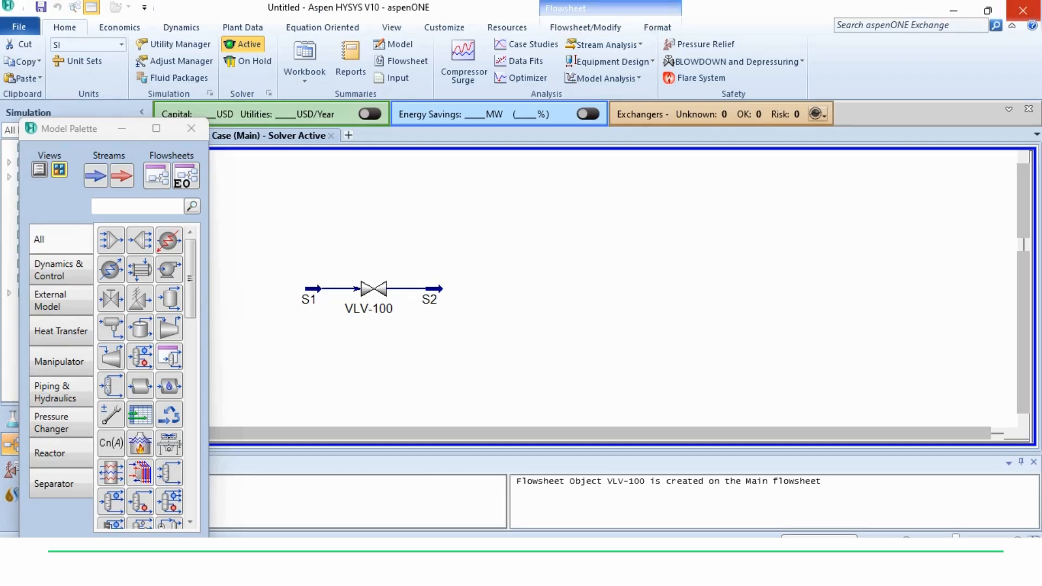
Consult the overall flowsheet slide in PowerPoint and place a separator downstream of stream S2
key("alt+Tab")
scroll(606, 331, "up", 3)
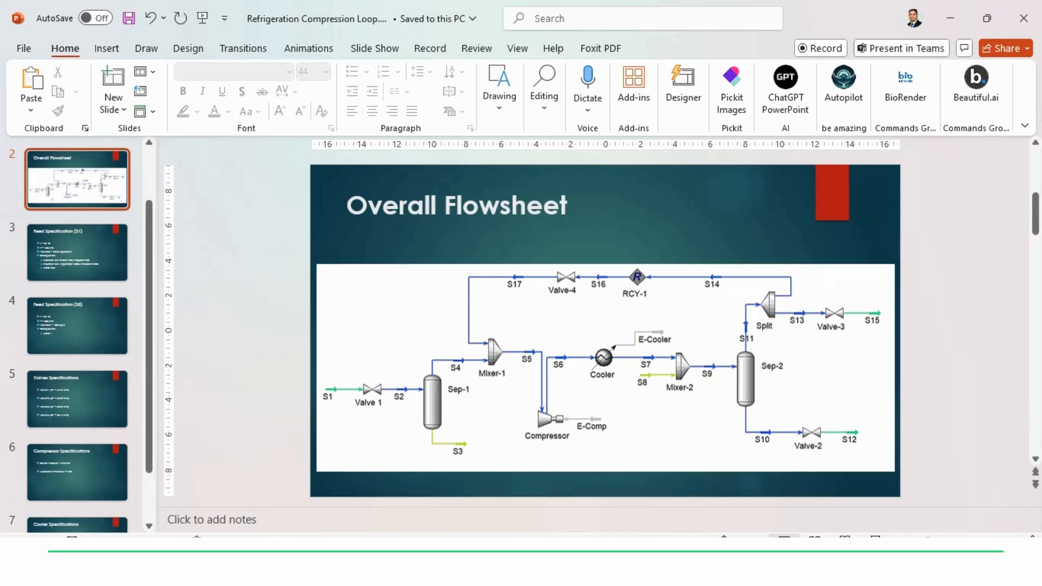
key("alt+Tab")
left_click(170, 298)
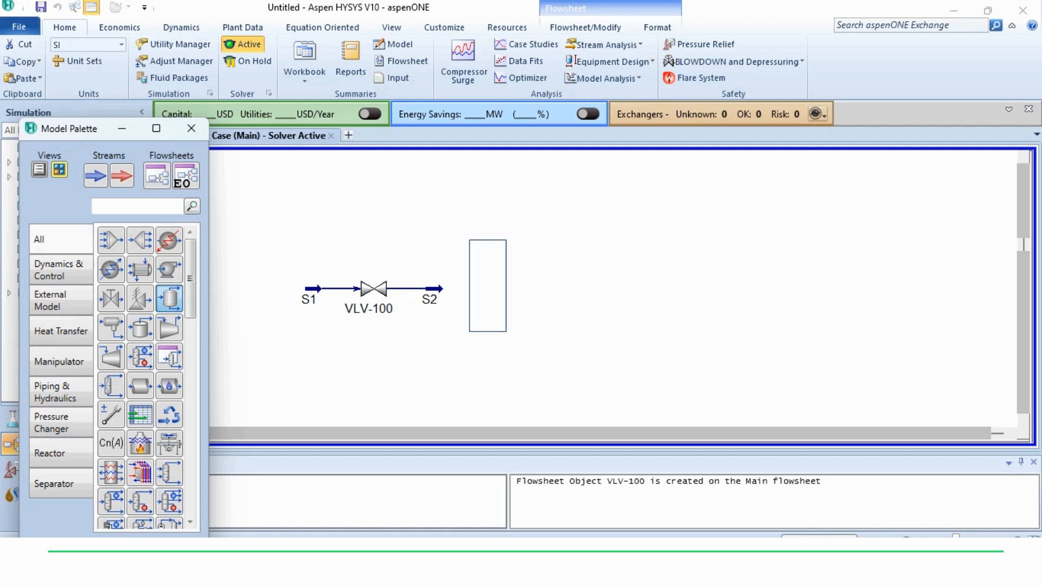
left_click(487, 285)
Connect the separator with S2 as inlet, S4 as vapour outlet and S3 as liquid outlet
double_click(496, 288)
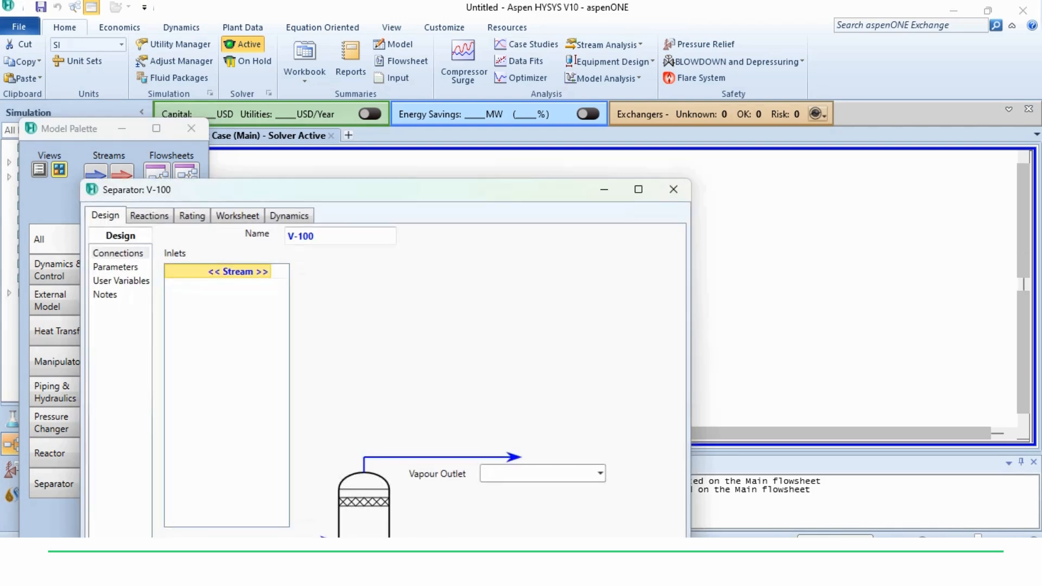
left_click(639, 189)
left_click(187, 88)
left_click(108, 109)
left_click(455, 285)
type("S4")
key("Return")
type("S3")
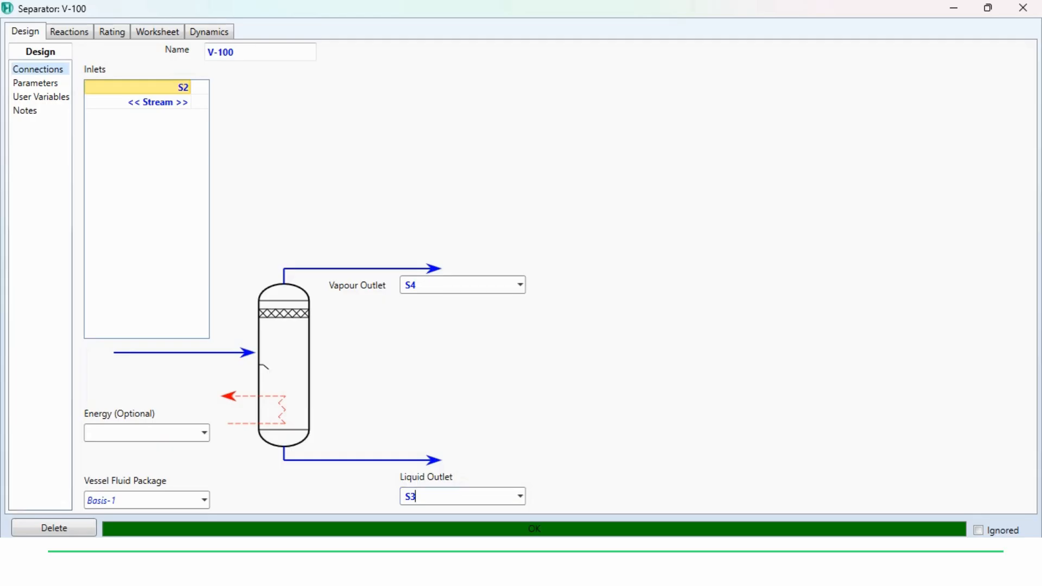
Check the separator's stream conditions, close its window, and lower the separator so its inlet aligns with the valve line
left_click(158, 31)
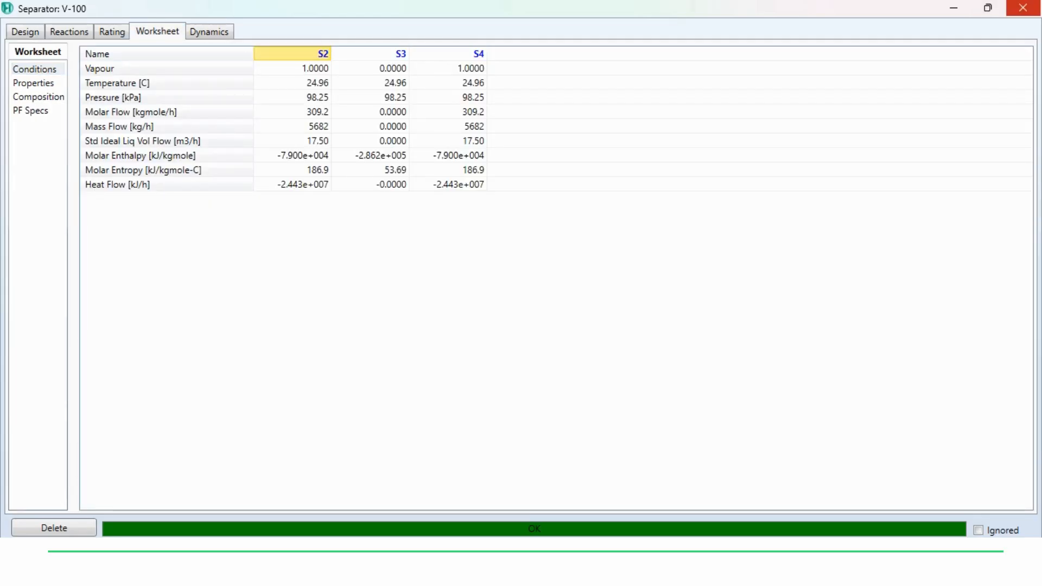
left_click(1023, 8)
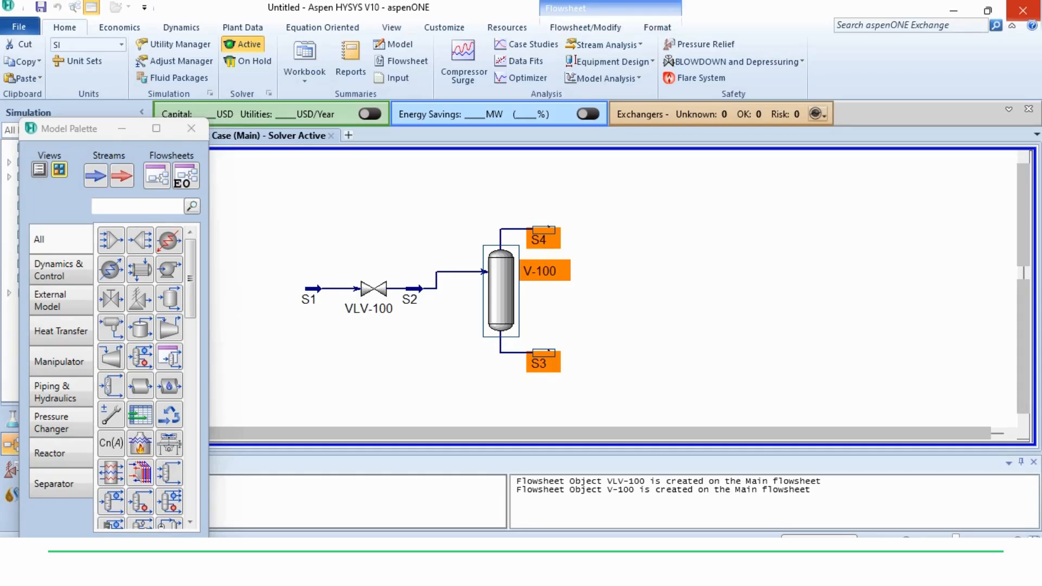
left_click_drag(500, 290, 502, 308)
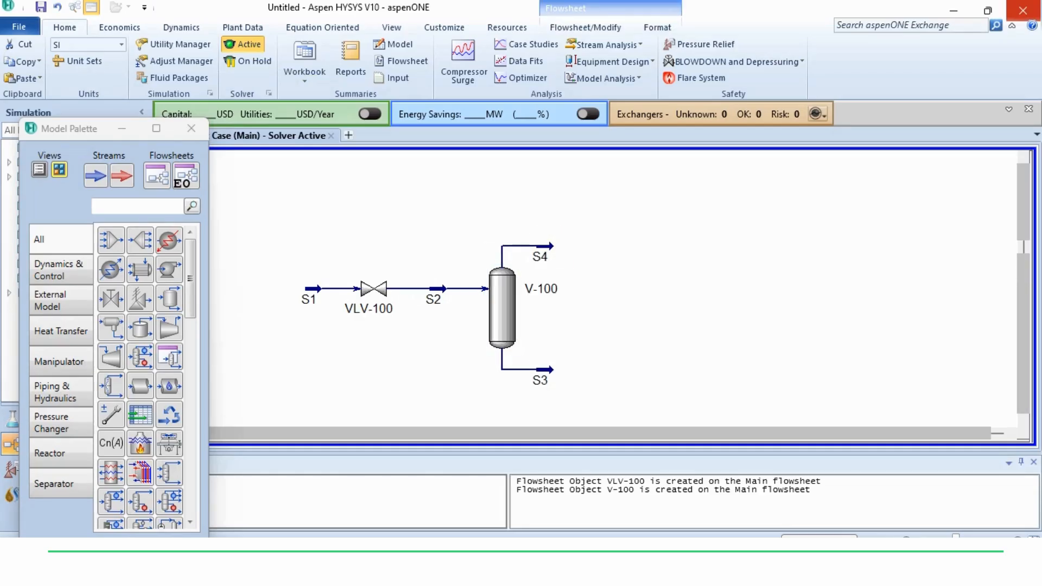
Place a mixer downstream of the separator's vapour stream S4 and open its connection settings
left_click_drag(111, 240, 609, 242)
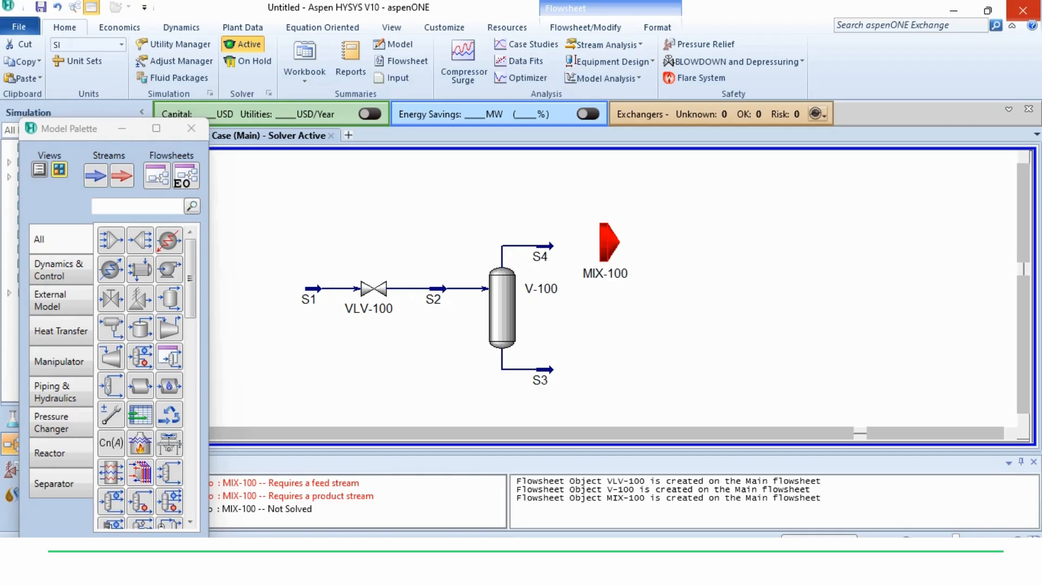
double_click(609, 242)
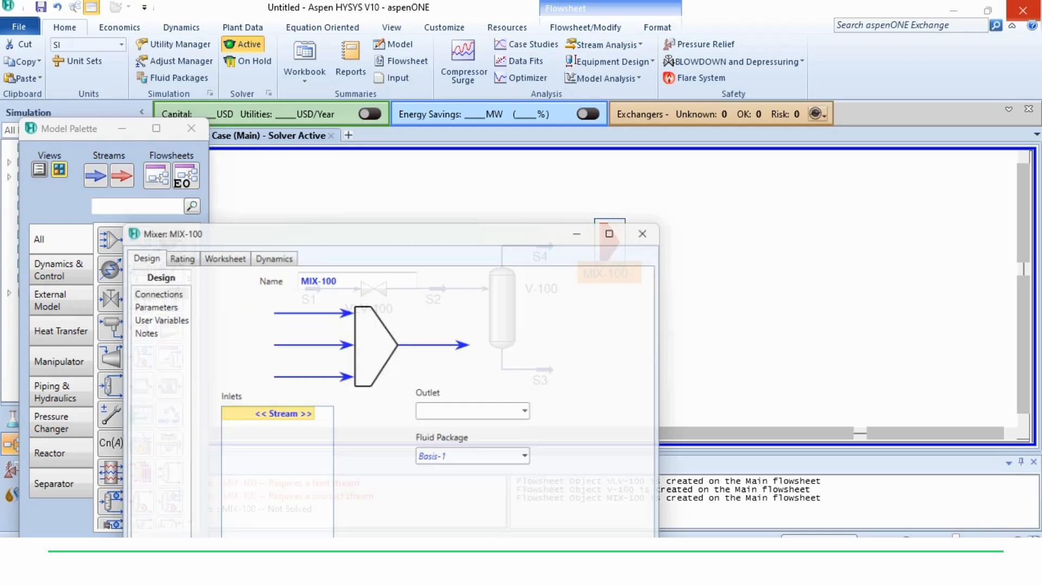
left_click_drag(347, 220, 278, 97)
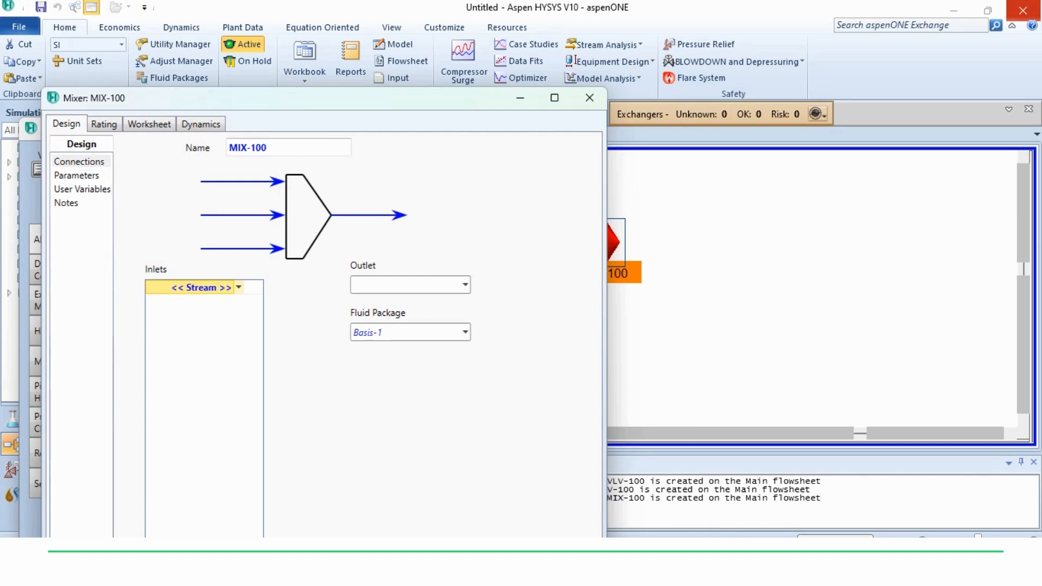
Connect the mixer with S4 as inlet and S5 as outlet, and close its window
left_click(238, 287)
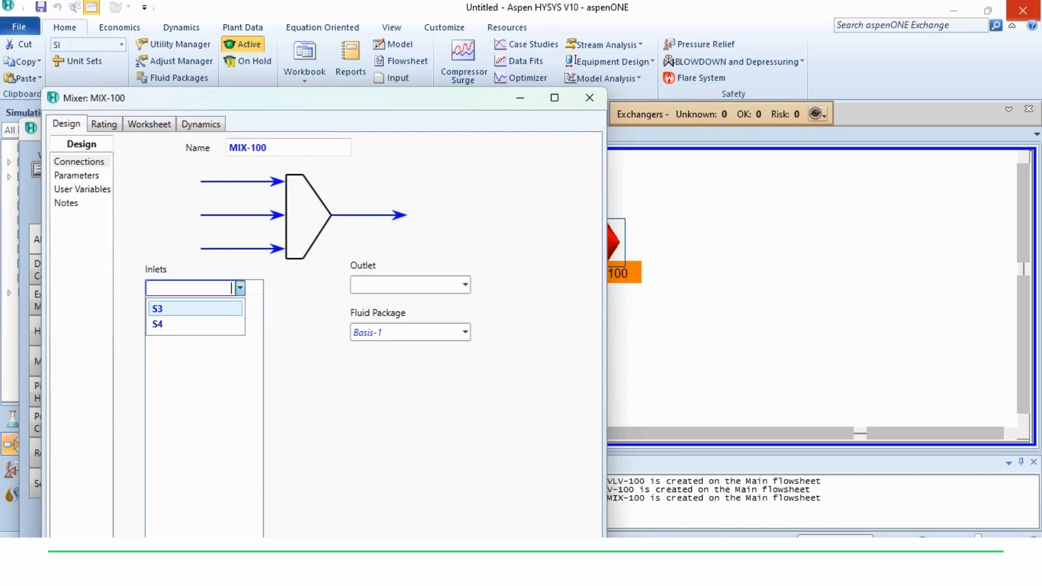
left_click(195, 324)
left_click(405, 285)
type("S5")
key("Return")
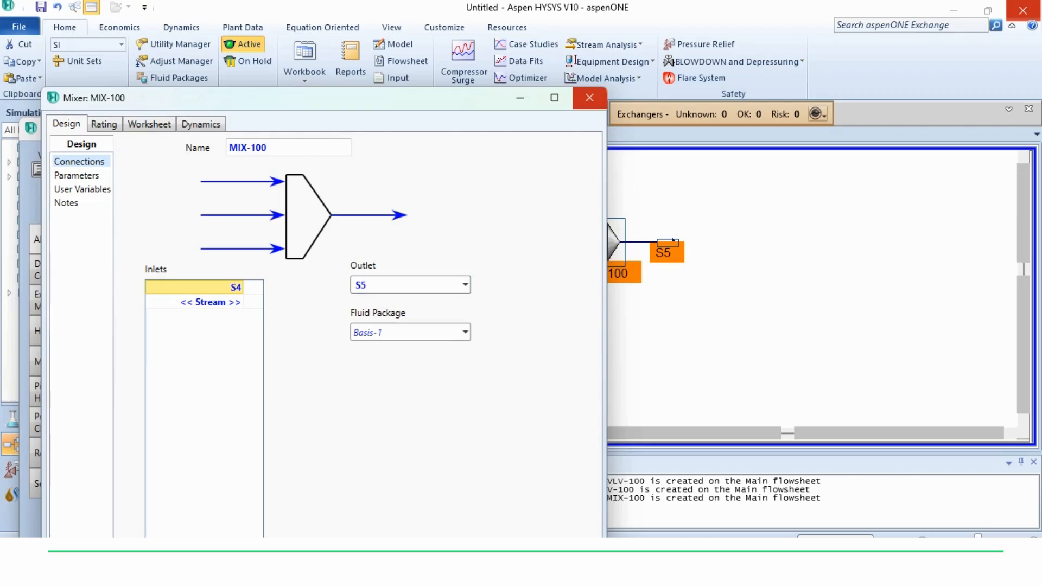
left_click(589, 98)
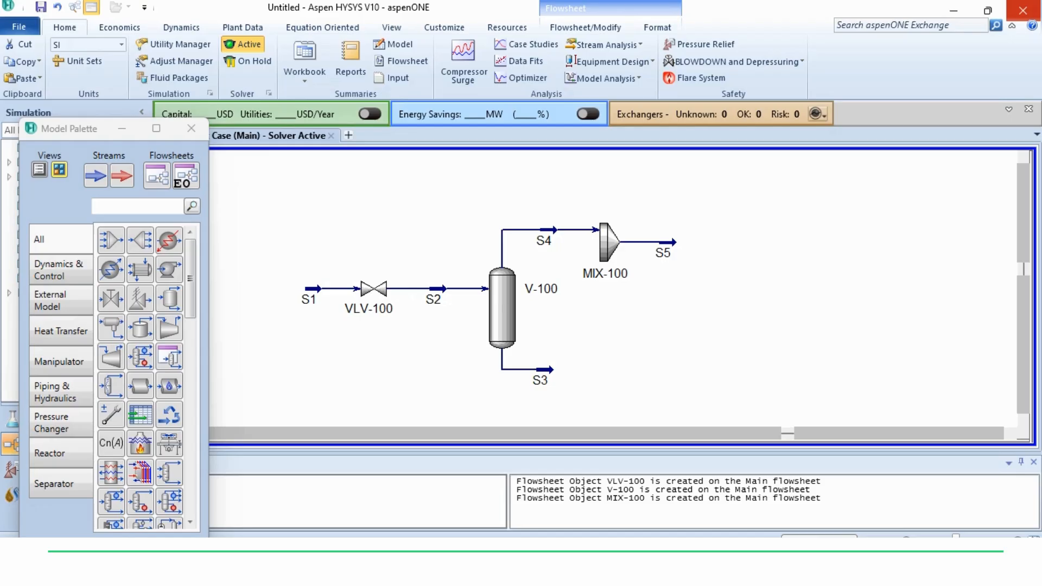
Place a compressor downstream of mixer outlet S5, following the overall flowsheet slide, and open its connection settings in a maximized window
scroll(686, 292, "down", 2)
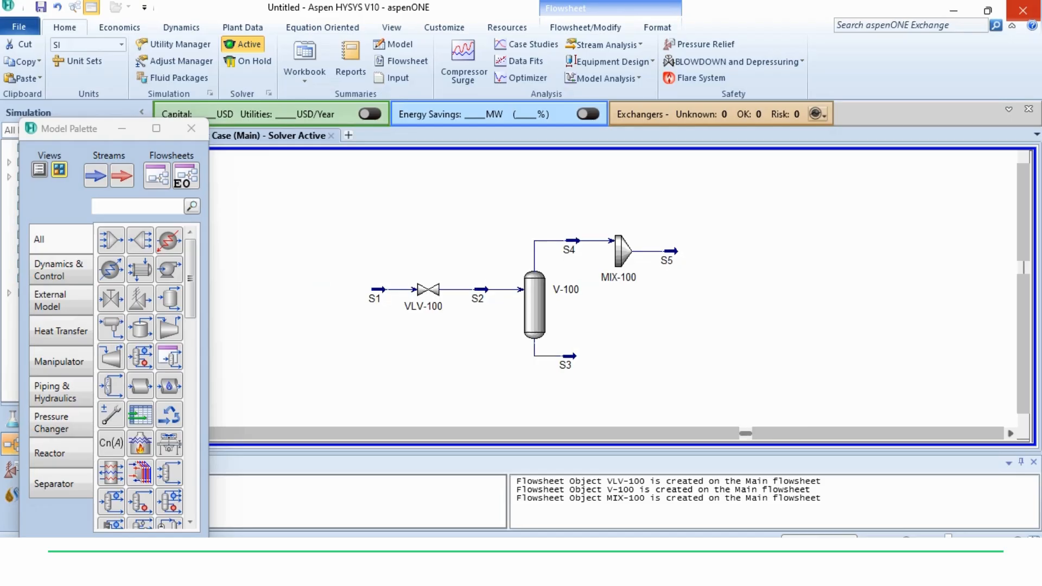
left_click_drag(746, 433, 997, 434)
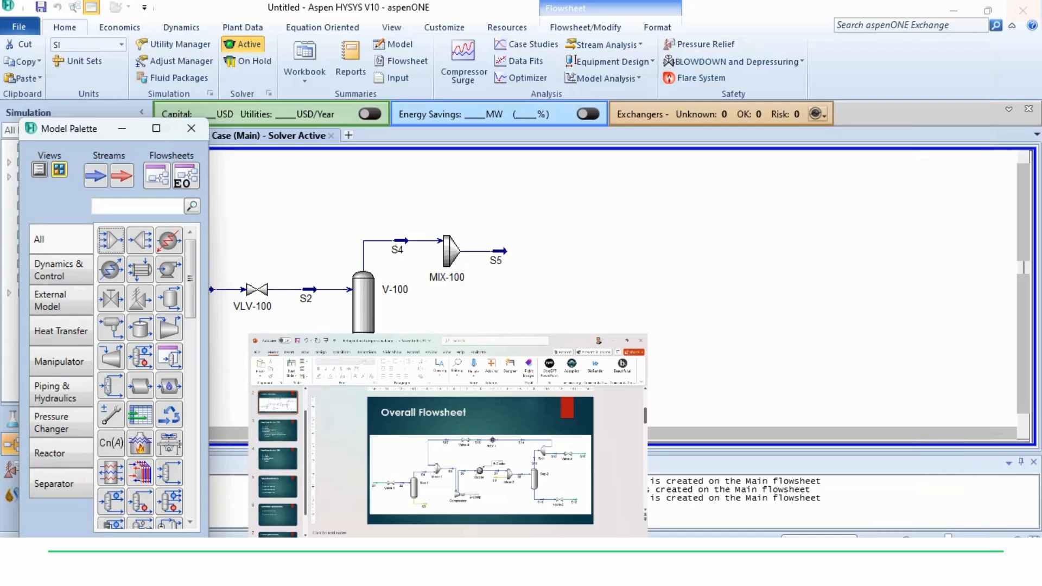
left_click(169, 328)
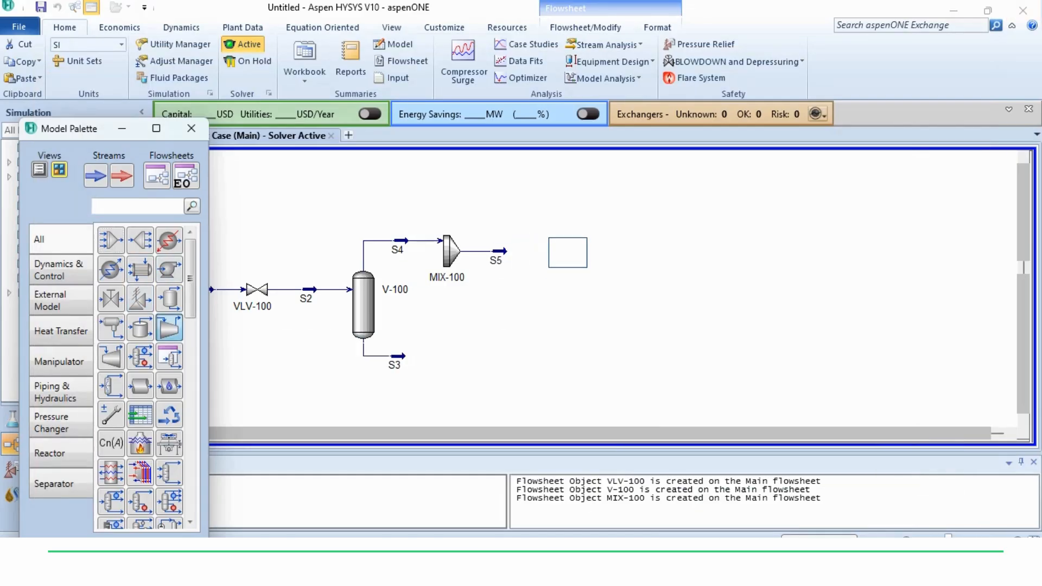
left_click(564, 262)
double_click(564, 255)
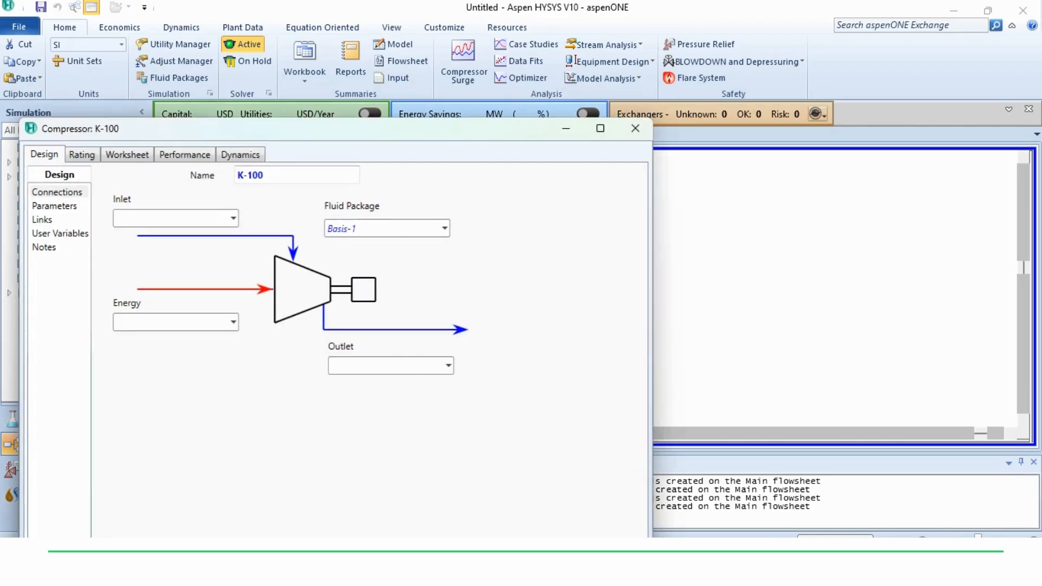
left_click(601, 128)
Connect the compressor with S5 as inlet, S6 as outlet and Q-Comp as energy stream
left_click(214, 96)
left_click(156, 132)
left_click(367, 243)
type("S6")
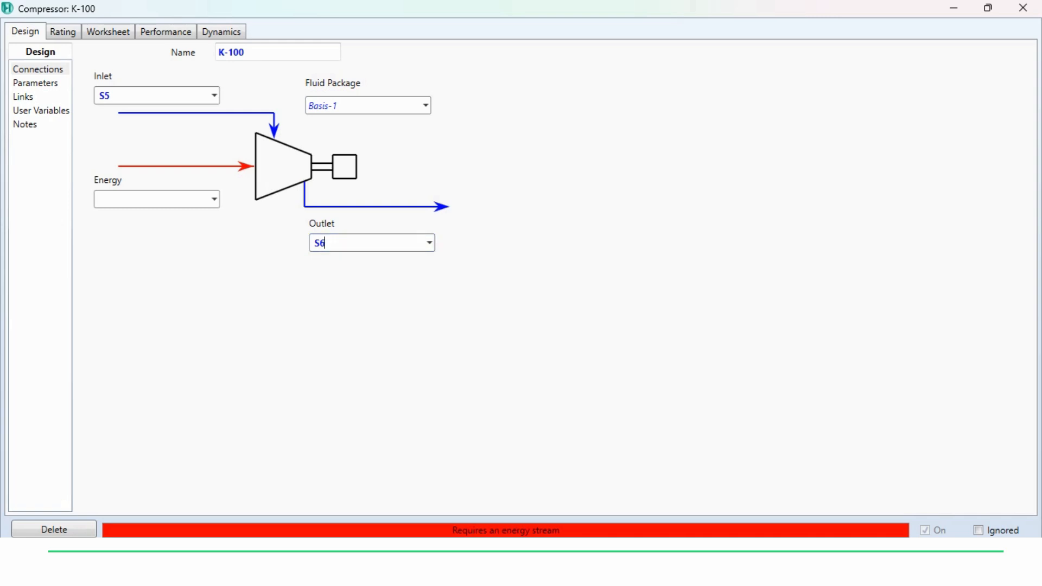
left_click(157, 199)
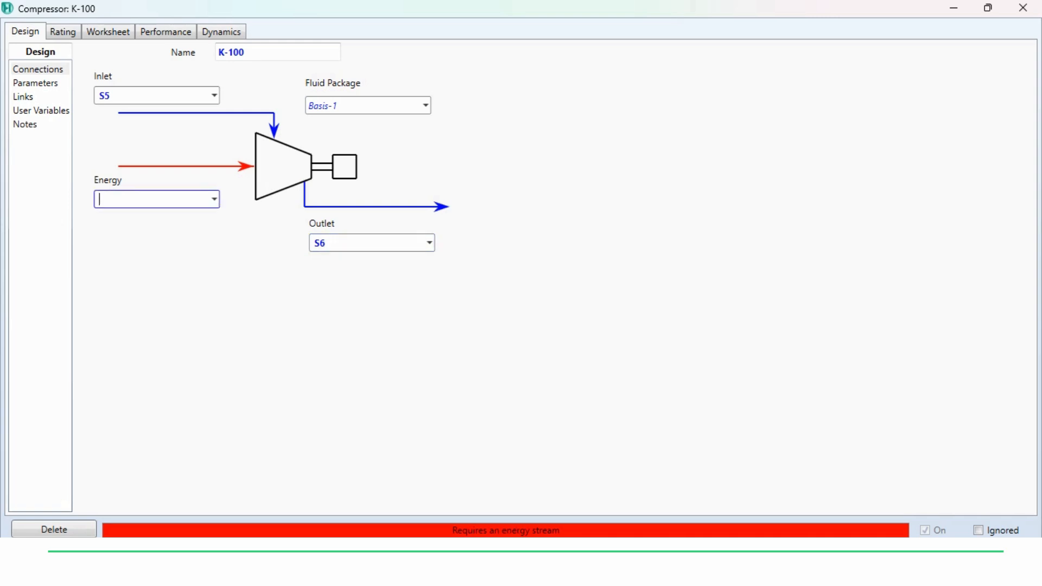
type("Q")
key("BackSpace")
type("Q-Comp")
key("Return")
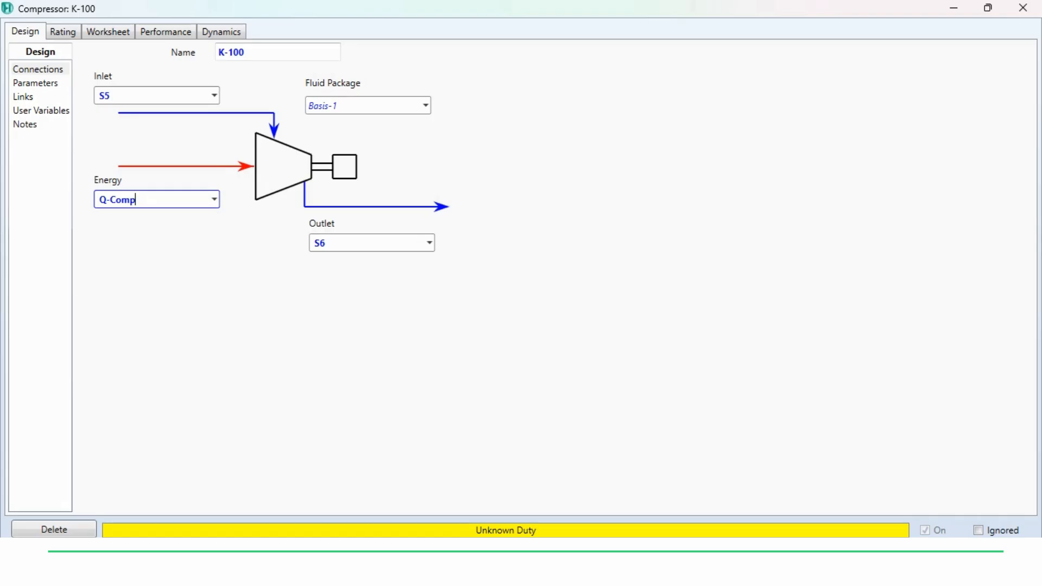
Set the pressure of compressor outlet stream S6 to 310 kPa in the compressor's worksheet
left_click(108, 32)
left_click(370, 97)
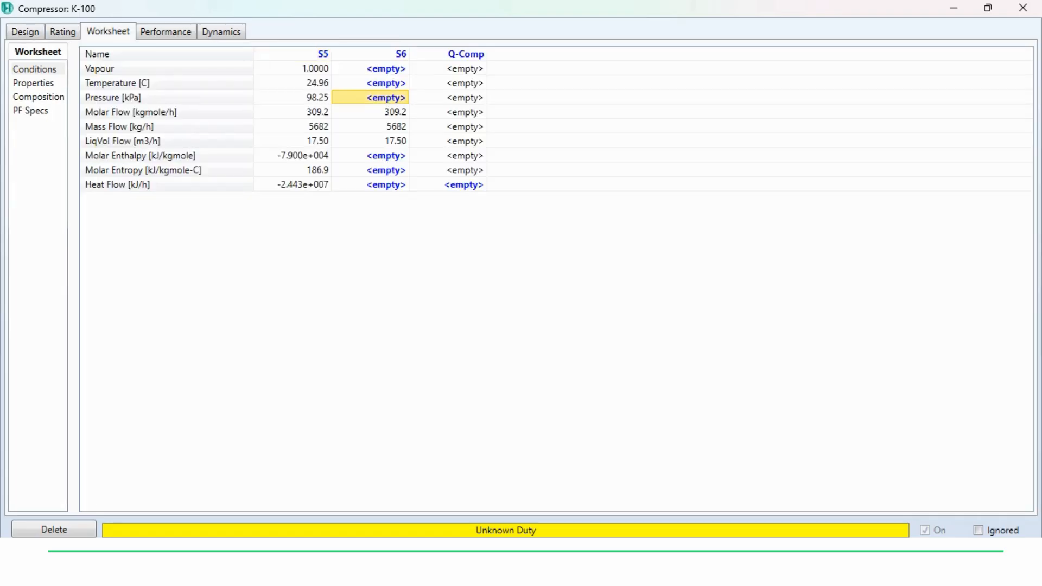
type("310")
key("Return")
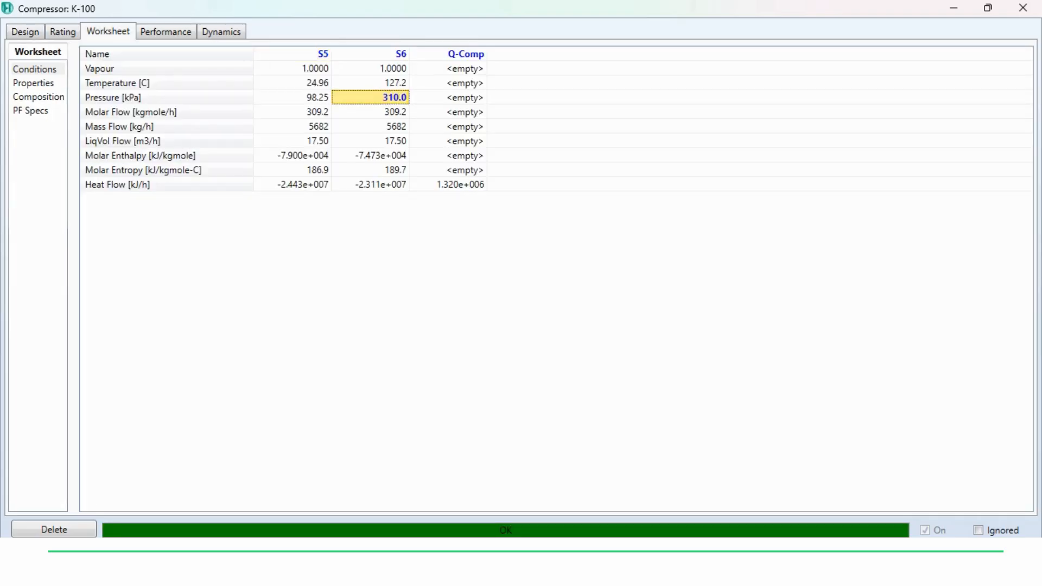
Check the compressor's efficiency parameters, stream conditions and performance results, and close its window
left_click(25, 31)
left_click(35, 83)
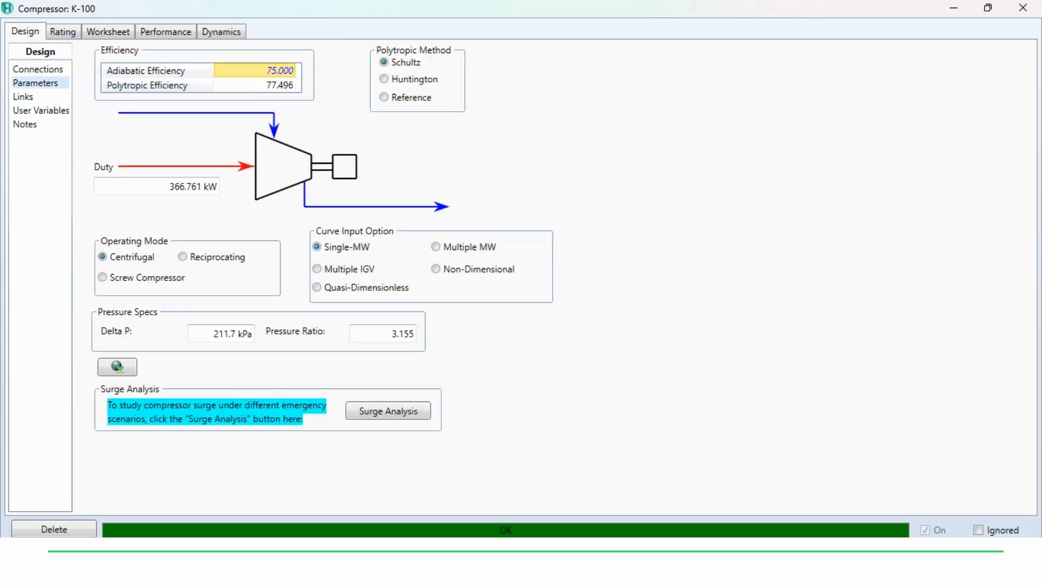
left_click(108, 31)
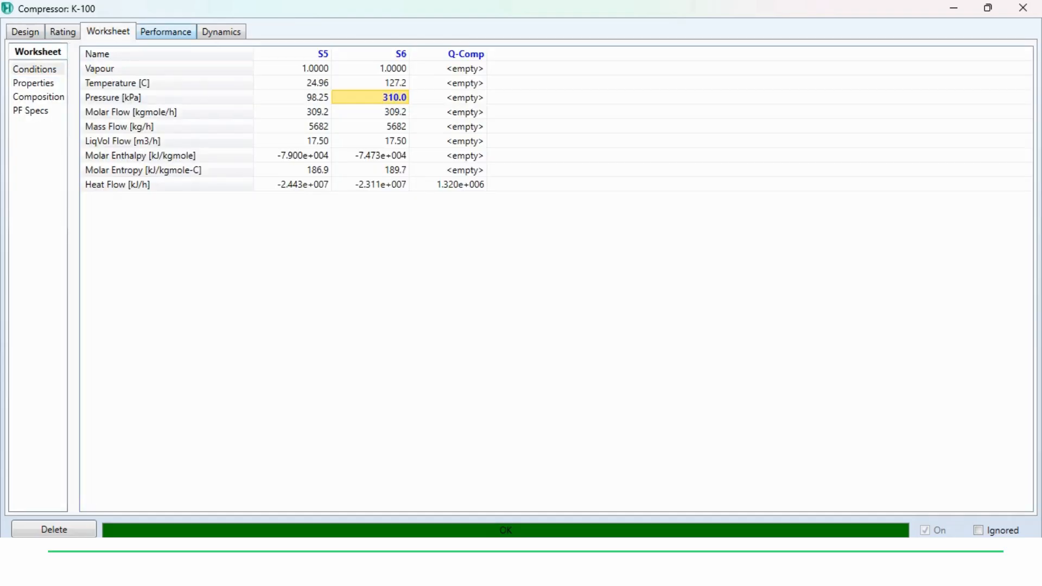
left_click(165, 31)
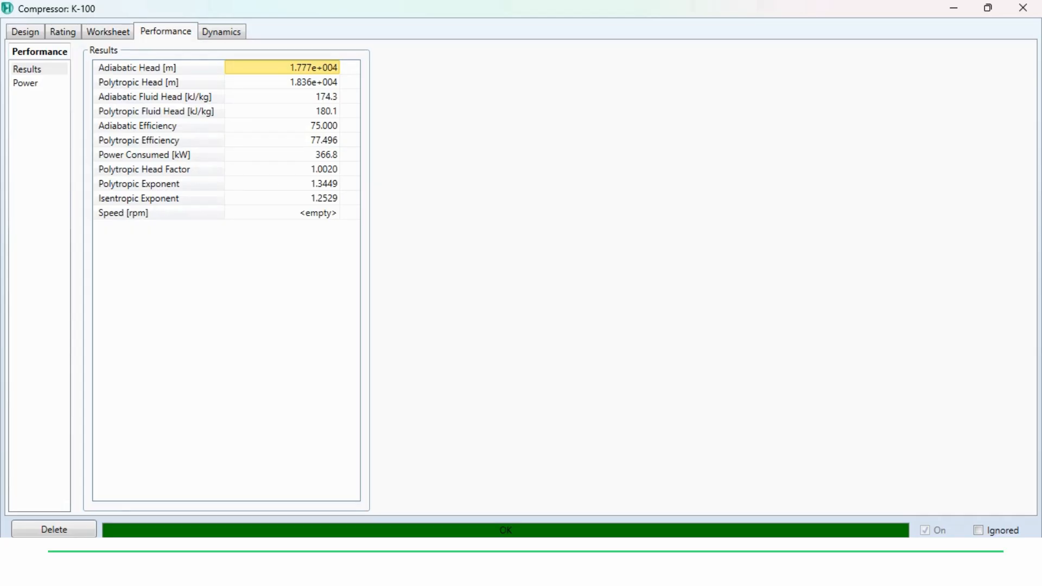
left_click(1023, 8)
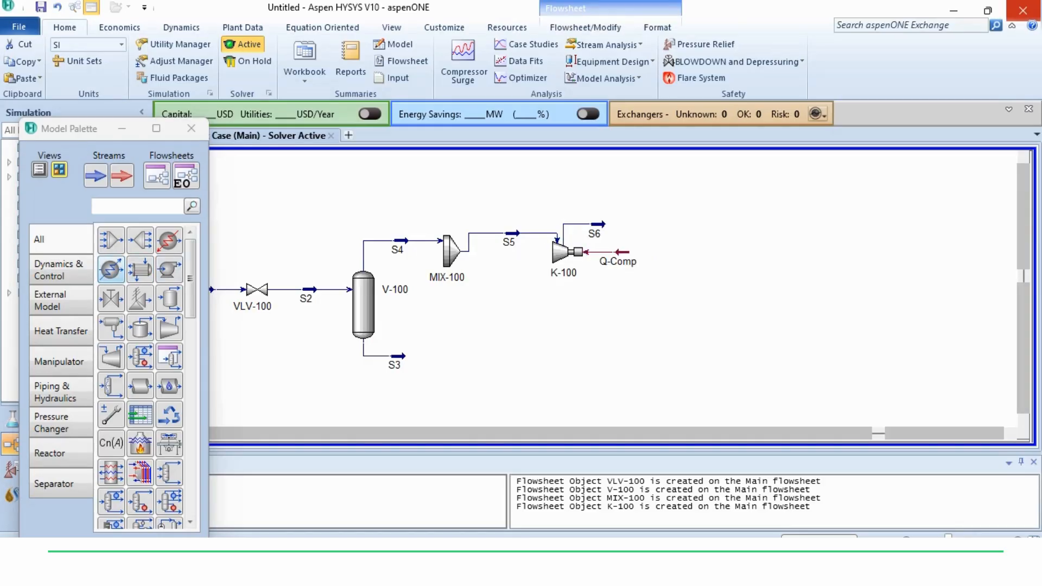
Place a cooler downstream of compressor outlet S6 and open its connection settings
left_click(111, 269)
left_click(683, 223)
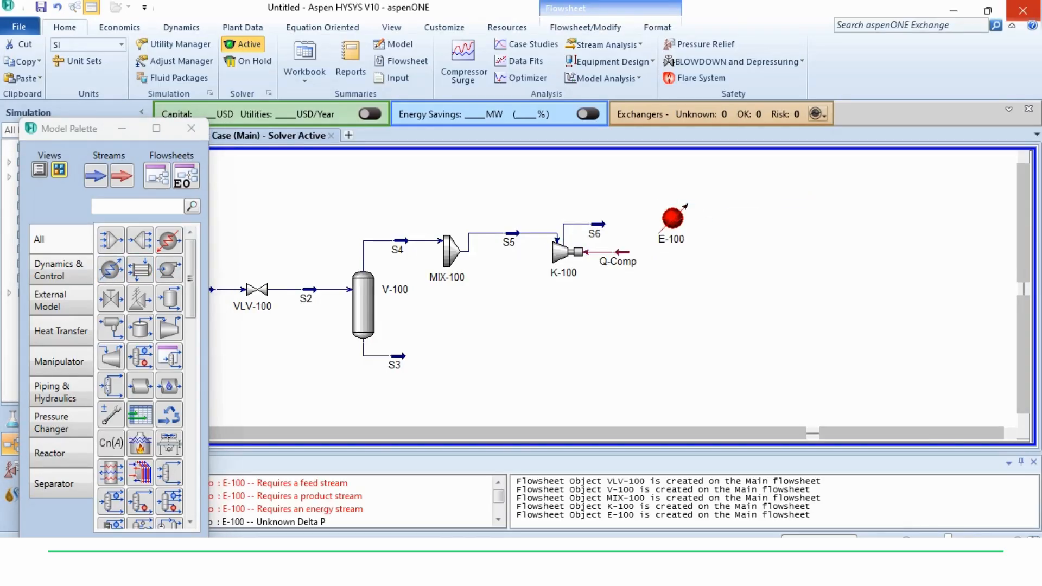
double_click(674, 219)
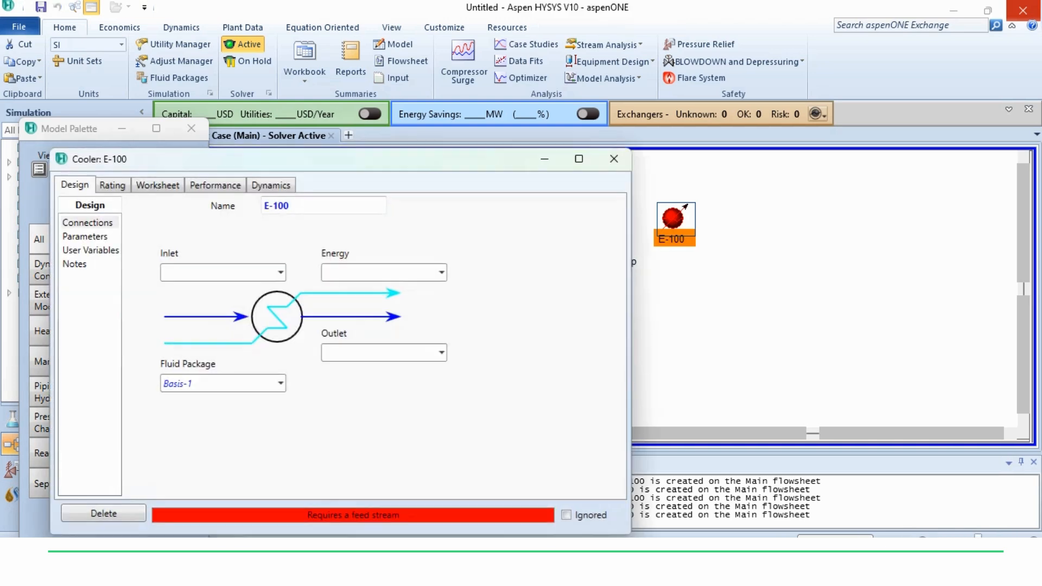
Connect the cooler with S6 as inlet, S7 as outlet and E-Cooler as energy stream
left_click(281, 273)
left_click(172, 310)
left_click(442, 353)
type("S7")
key("Return")
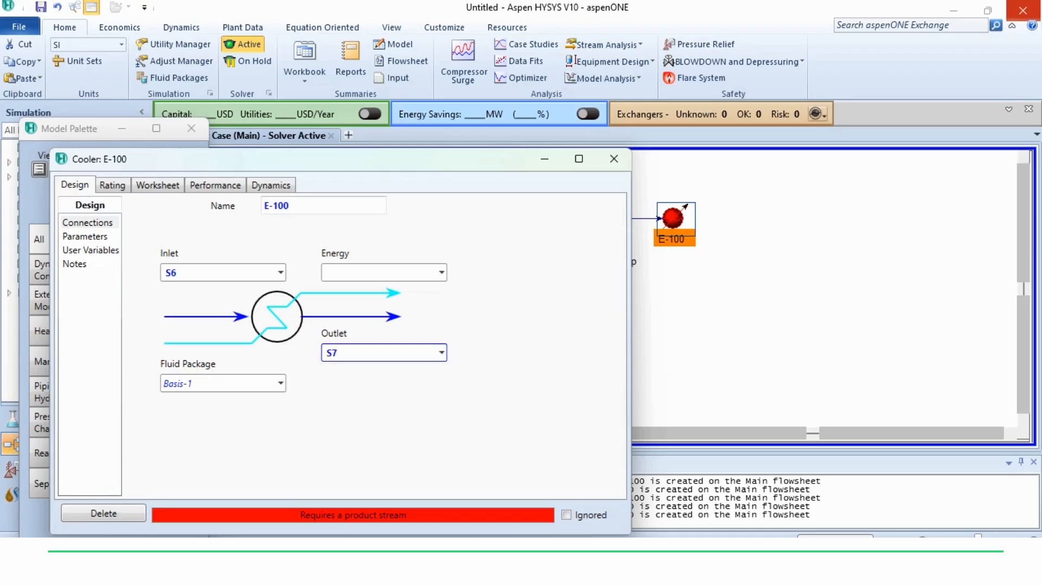
key("Return")
type("E-Cooler")
key("Return")
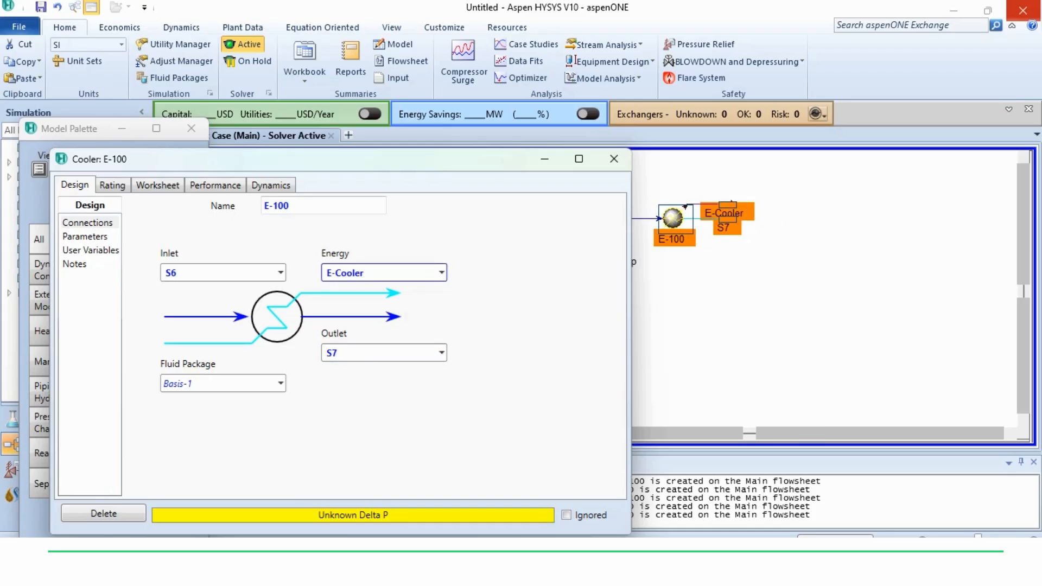
Set cooler outlet stream S7 to a pressure of 300 kPa and a temperature of 49.47 °C
left_click(158, 185)
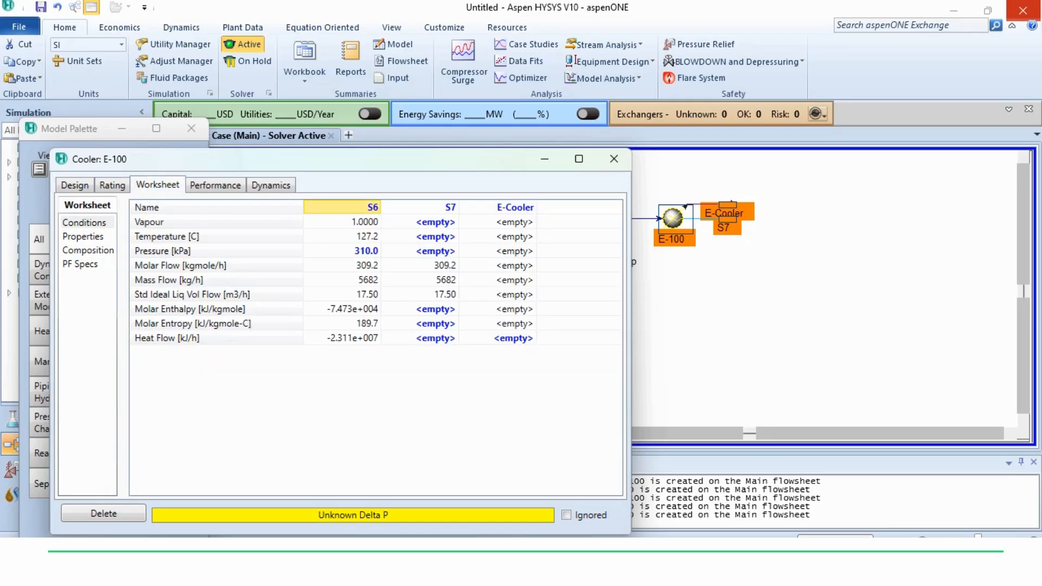
left_click(420, 251)
type("300")
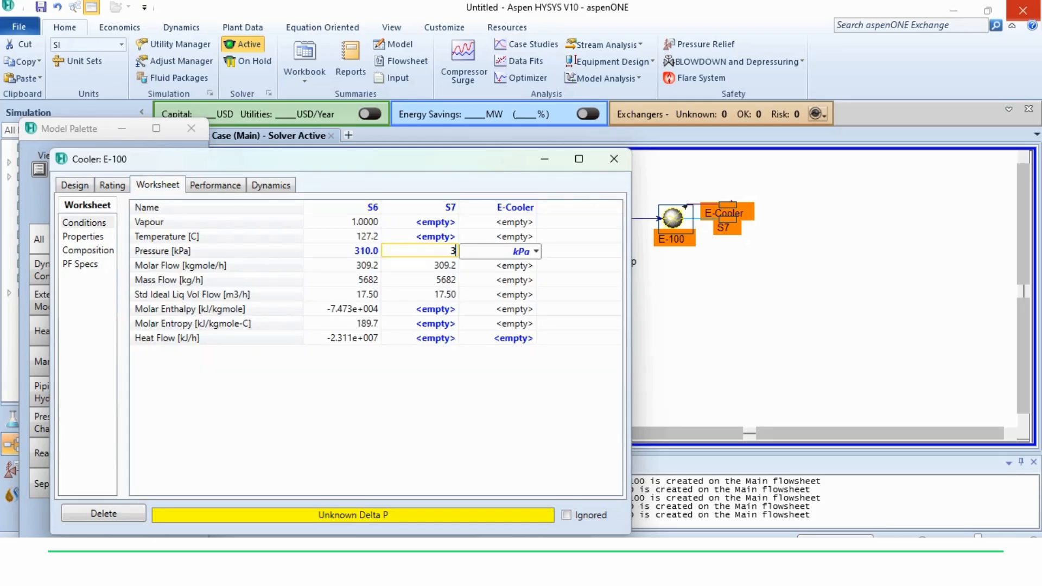
key("Return")
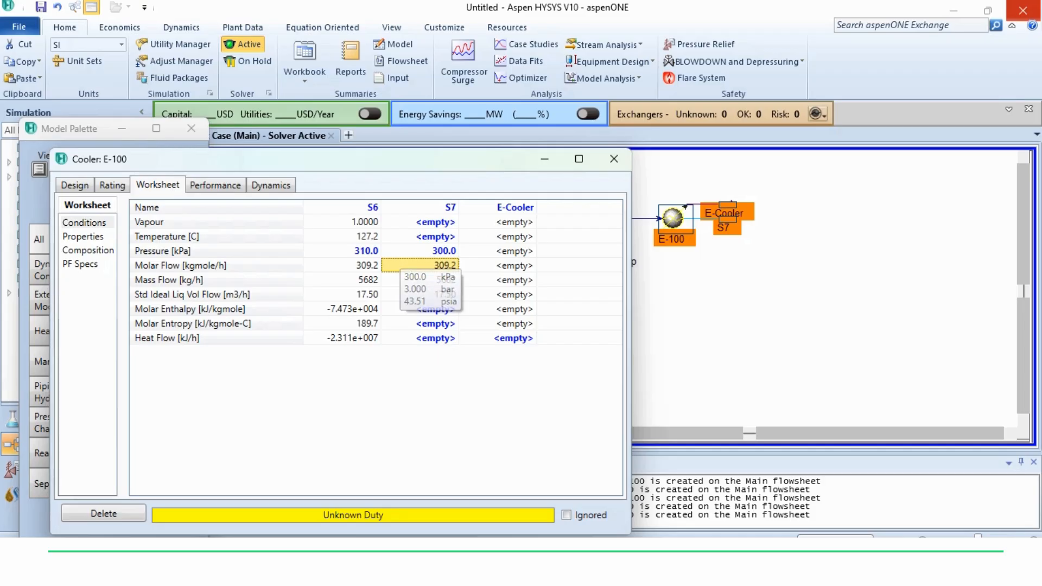
left_click(420, 236)
type("49.47")
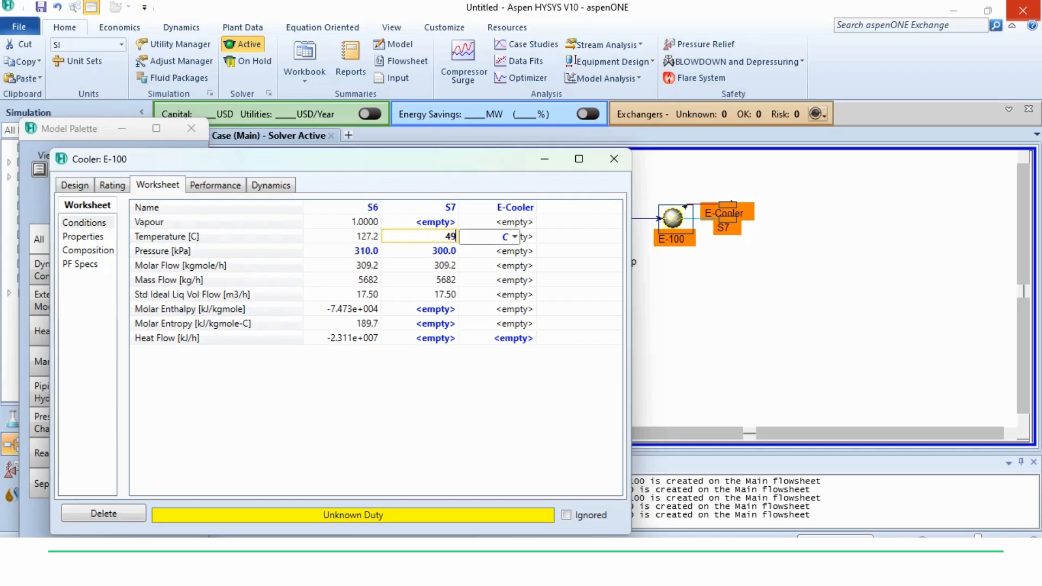
key("Return")
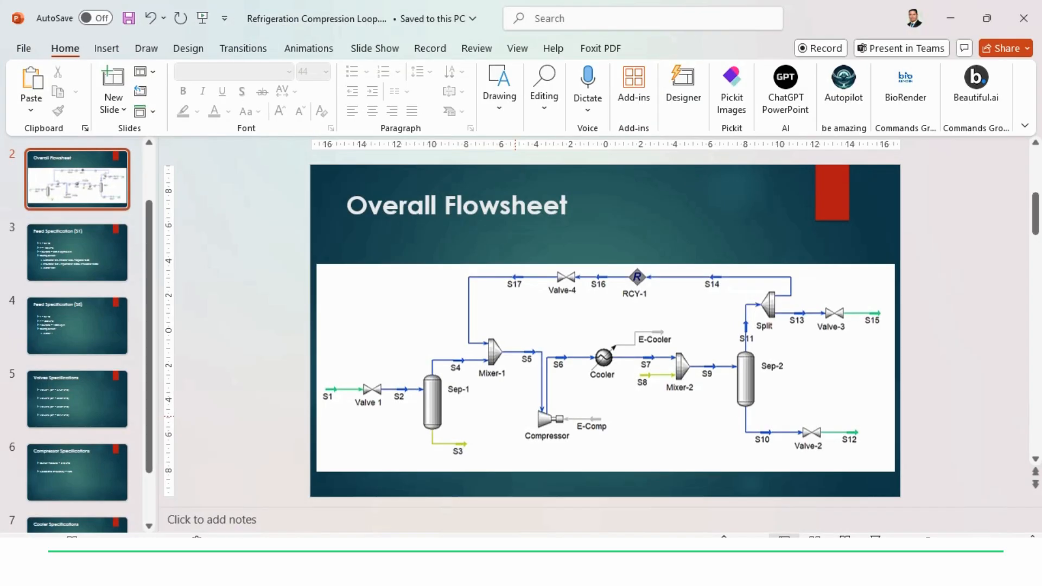
Consult the cooler specifications and overall flowsheet slides in PowerPoint, and move the E-Cooler energy stream up, clear of S7, in the HYSYS flowsheet
scroll(516, 416, "down", 5)
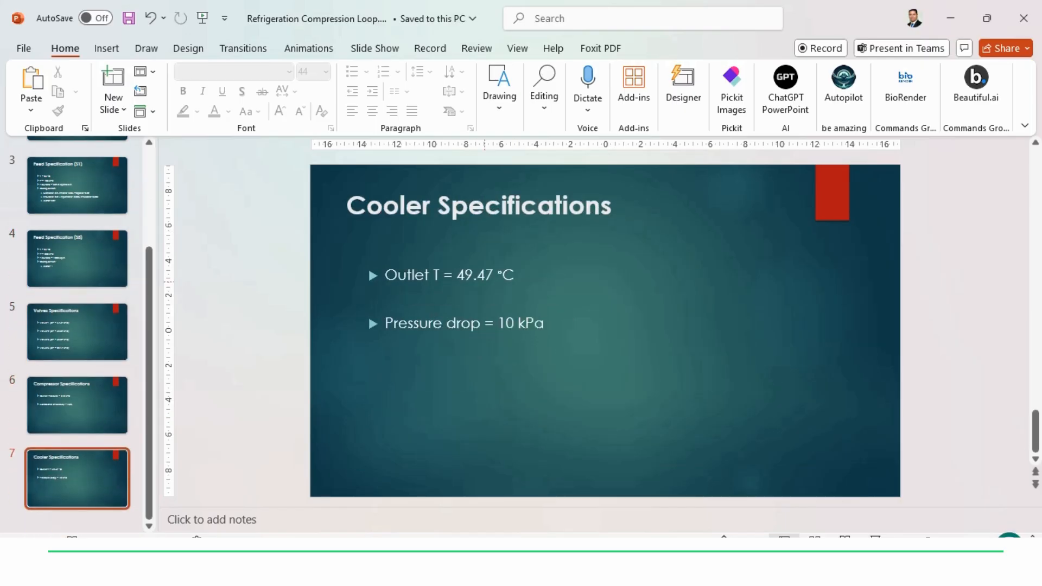
scroll(605, 331, "up", 1)
scroll(605, 330, "up", 5)
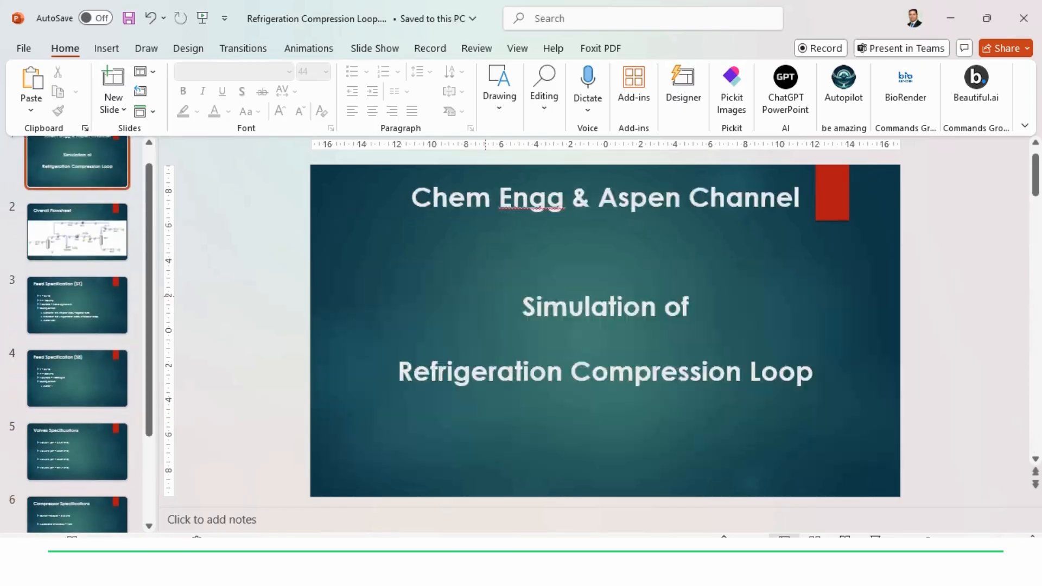
scroll(605, 331, "down", 1)
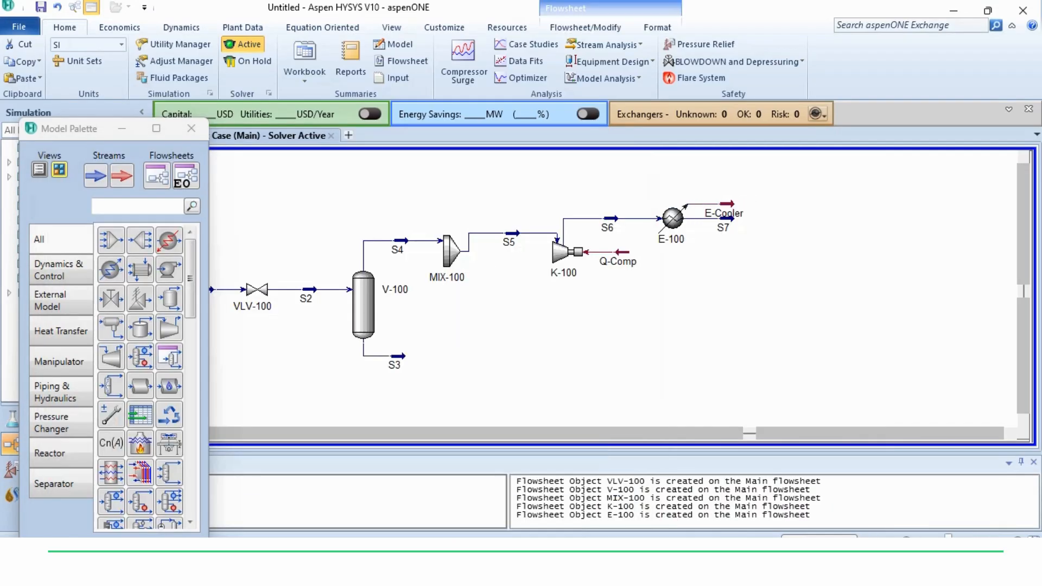
left_click_drag(728, 205, 728, 191)
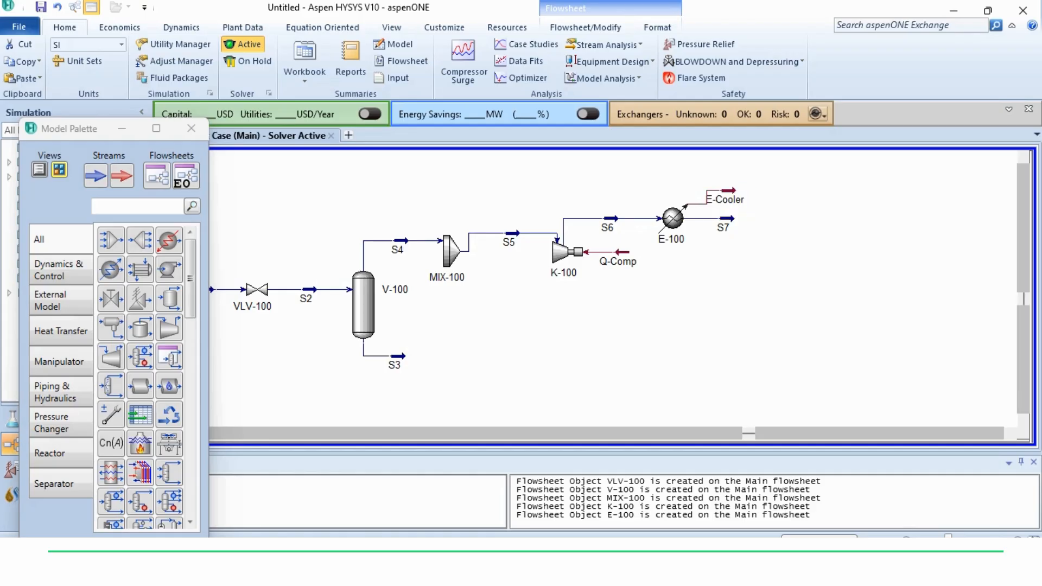
Place a second mixer downstream of cooler outlet S7 and open its connection settings in a maximized window
left_click(111, 239)
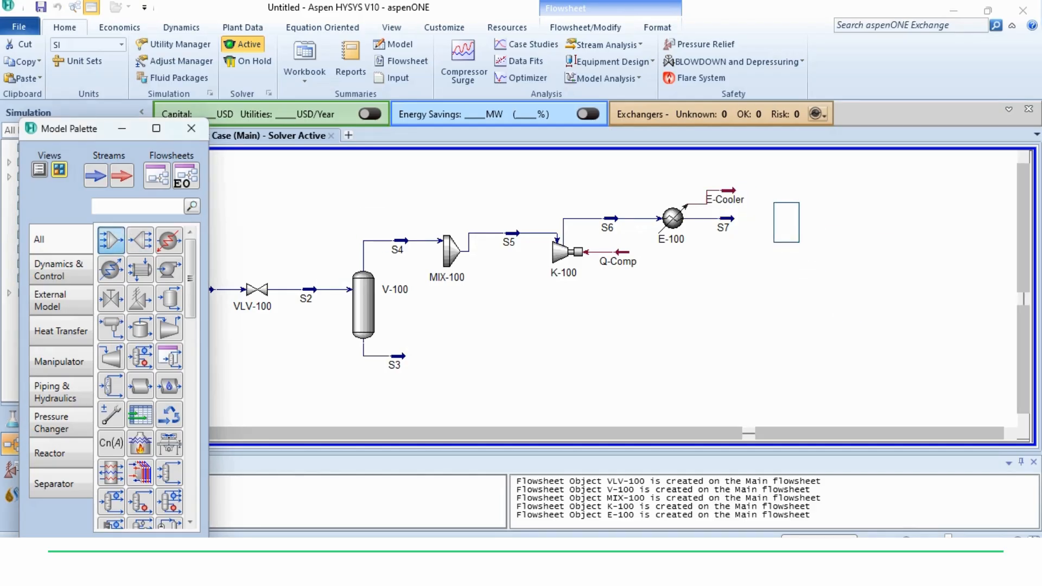
left_click(787, 223)
double_click(784, 220)
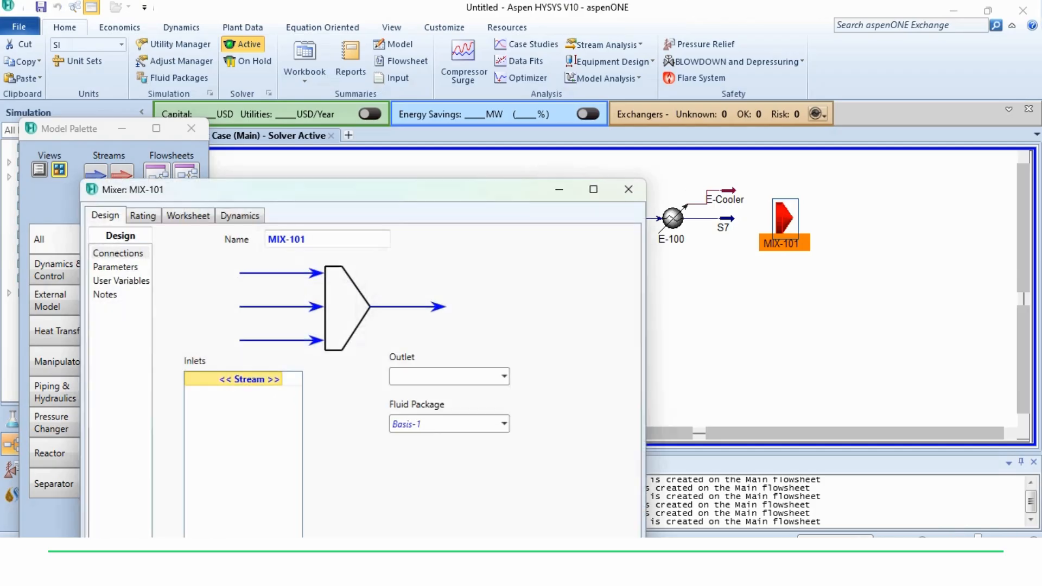
left_click(593, 189)
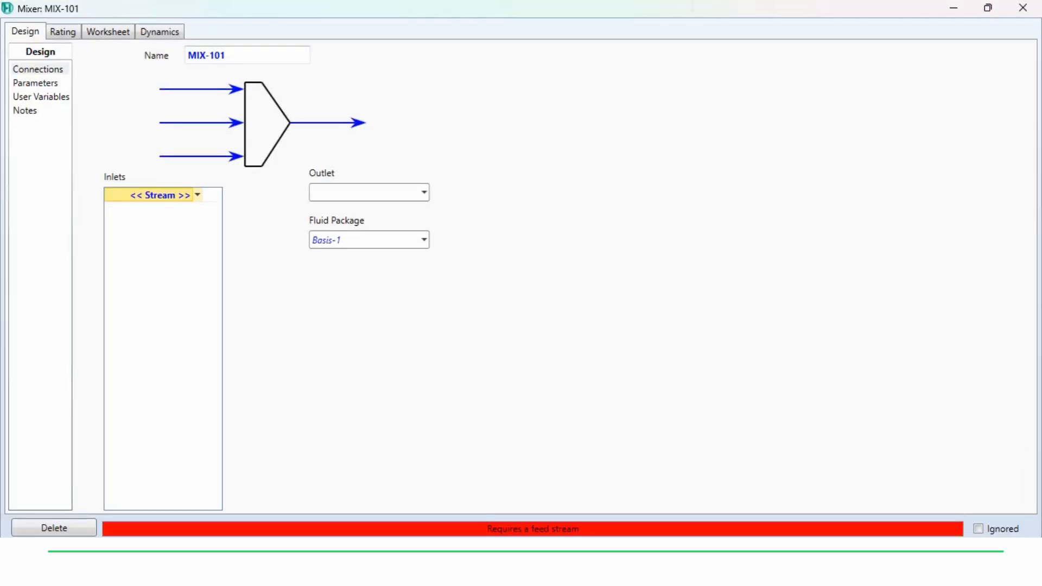
Connect the second mixer with S7 and S8 as inlets and S9 as the outlet stream
left_click(199, 196)
key("Down")
key("Down")
key("Return")
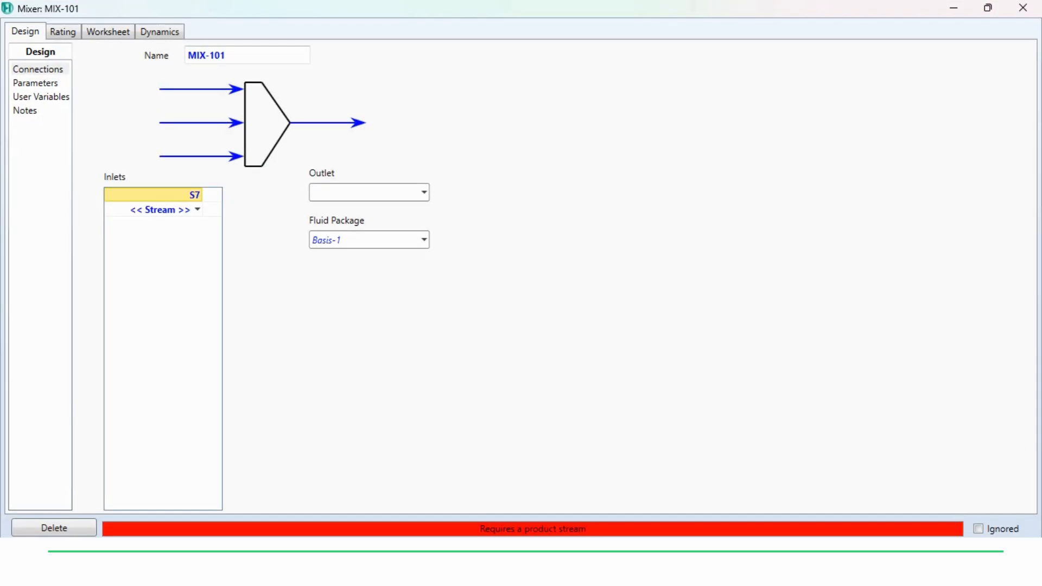
type("S8")
key("Return")
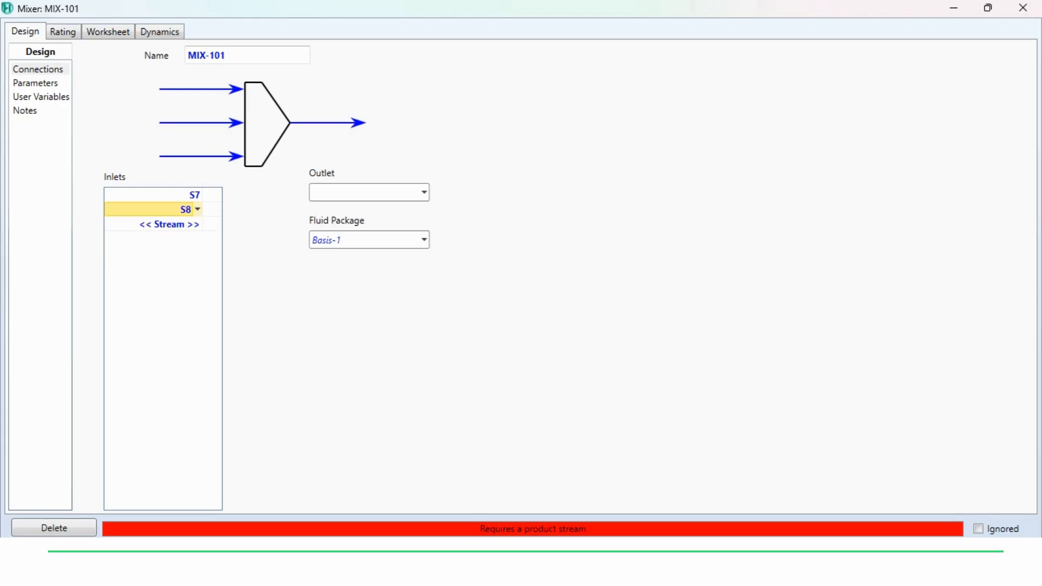
left_click(358, 192)
type("S9")
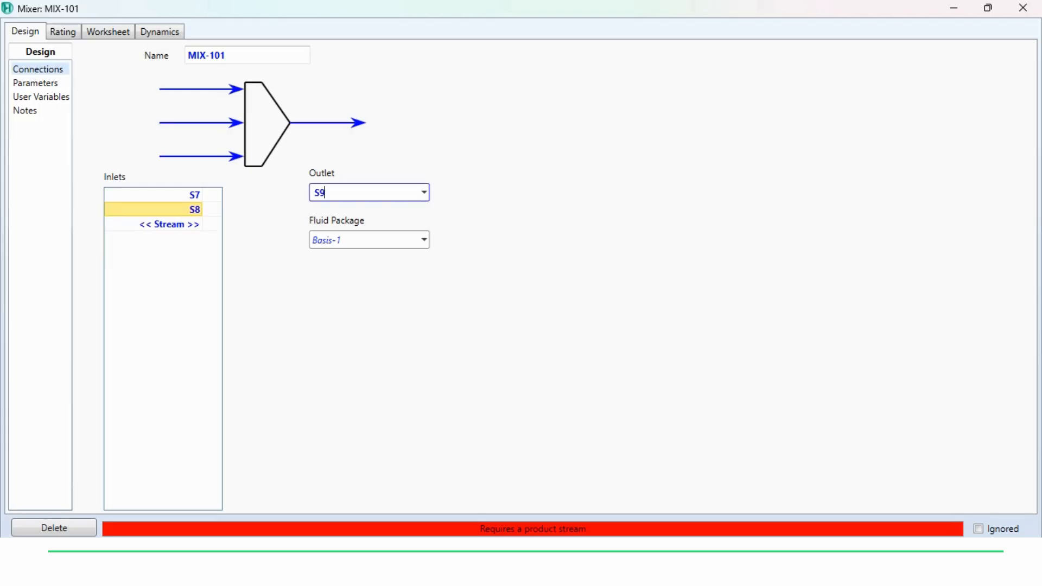
key("Return")
Look up the S8 feed specification in PowerPoint, and set stream S8 to 25 °C and 300 kPa in the mixer worksheet in HYSYS
left_click(108, 31)
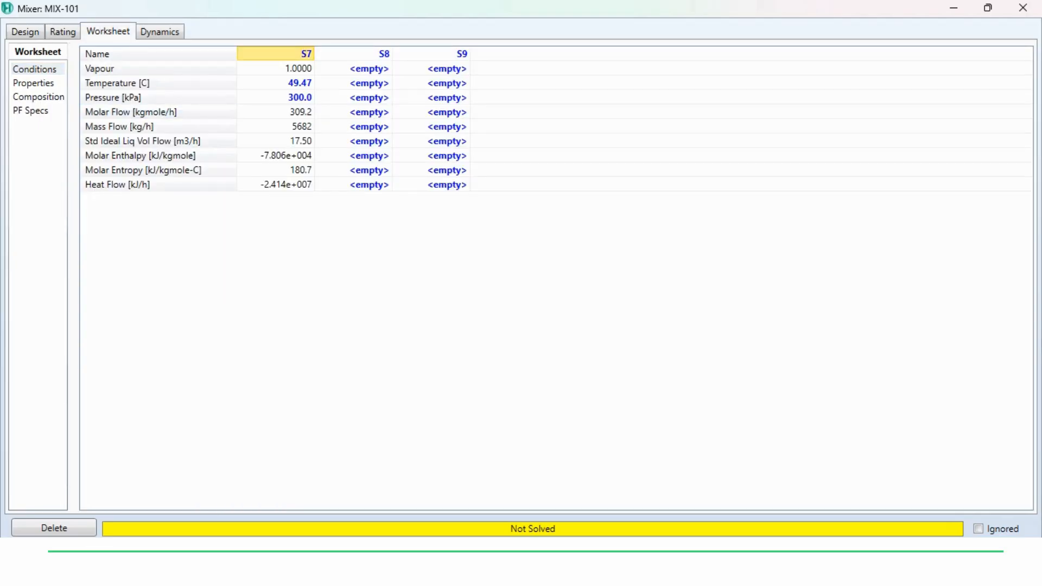
key("alt+Tab")
scroll(605, 331, "down", 2)
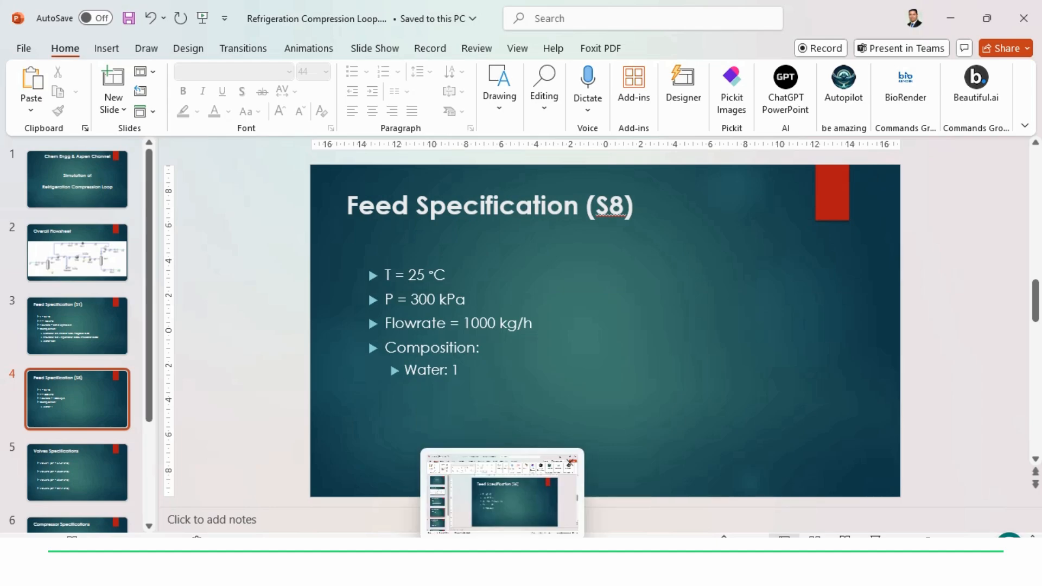
left_click(503, 570)
left_click(354, 83)
type("25")
key("Return")
type("300")
key("Return")
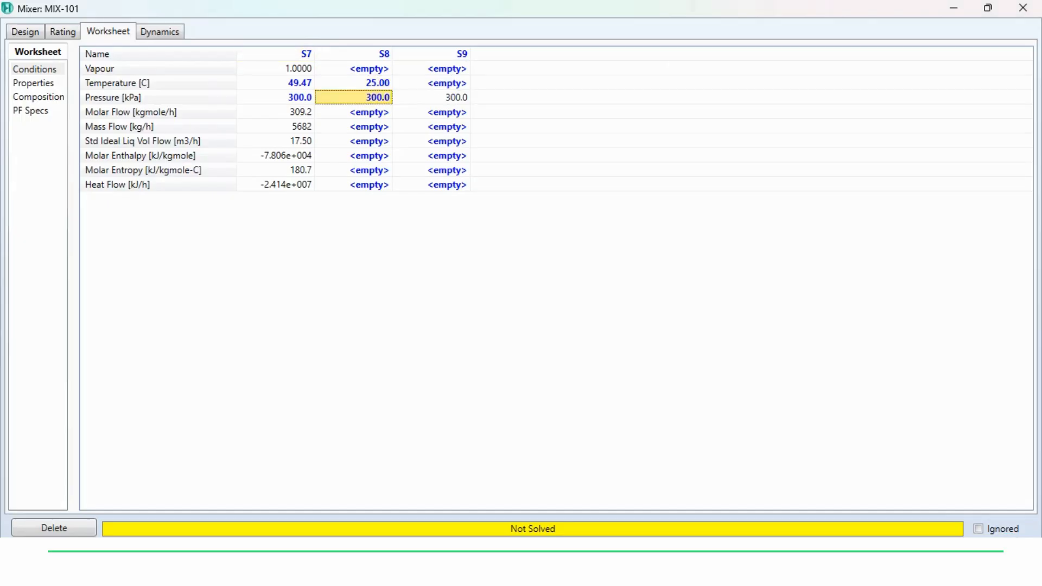
Set the mass flow of stream S8 to 1000 kg/h in the mixer worksheet
left_click(354, 127)
type("100")
key("Return")
type("1000")
key("Return")
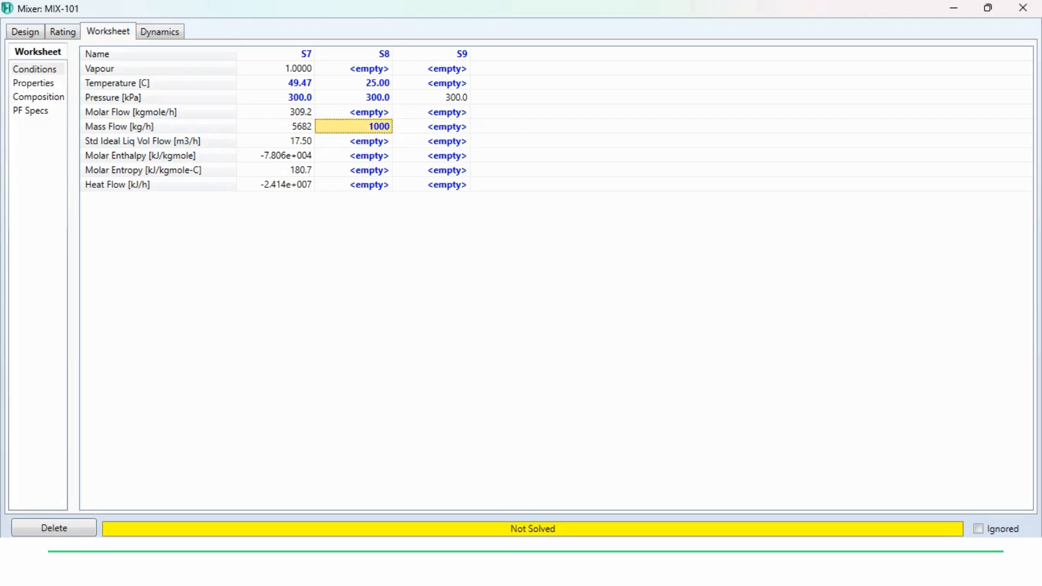
Define the composition of S8 as pure water with an H2O fraction of 1, and close the mixer window
double_click(354, 126)
left_click(464, 174)
key("Down")
key("Down")
key("Down")
key("Down")
type("1")
key("Return")
left_click(626, 433)
left_click(1023, 7)
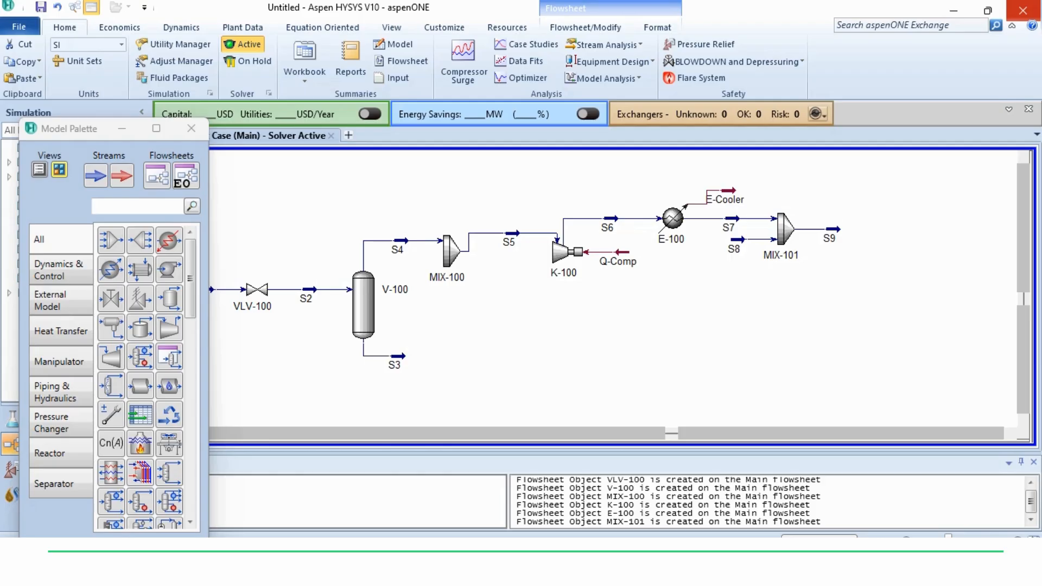
Check the overall flowsheet slide in PowerPoint, and place a second separator downstream of S9 in HYSYS, opening its connection settings
left_click_drag(672, 433, 976, 433)
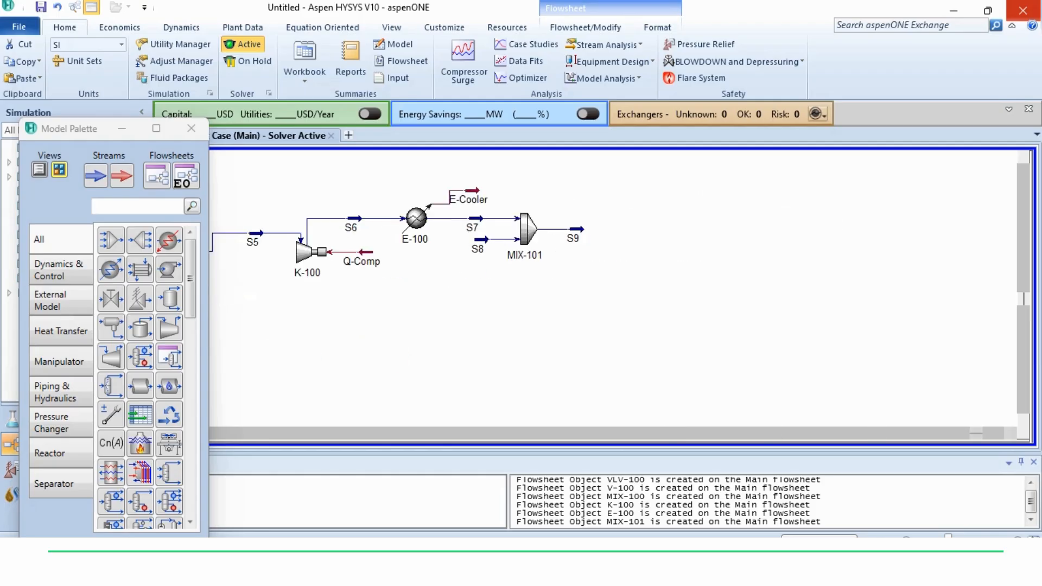
key("alt+Tab")
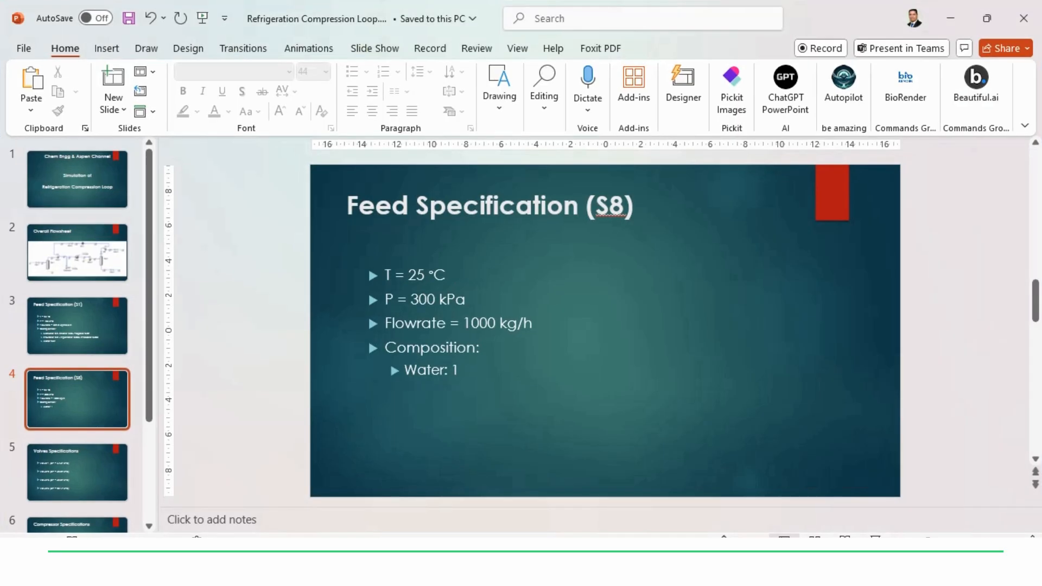
key("Up")
key("Up")
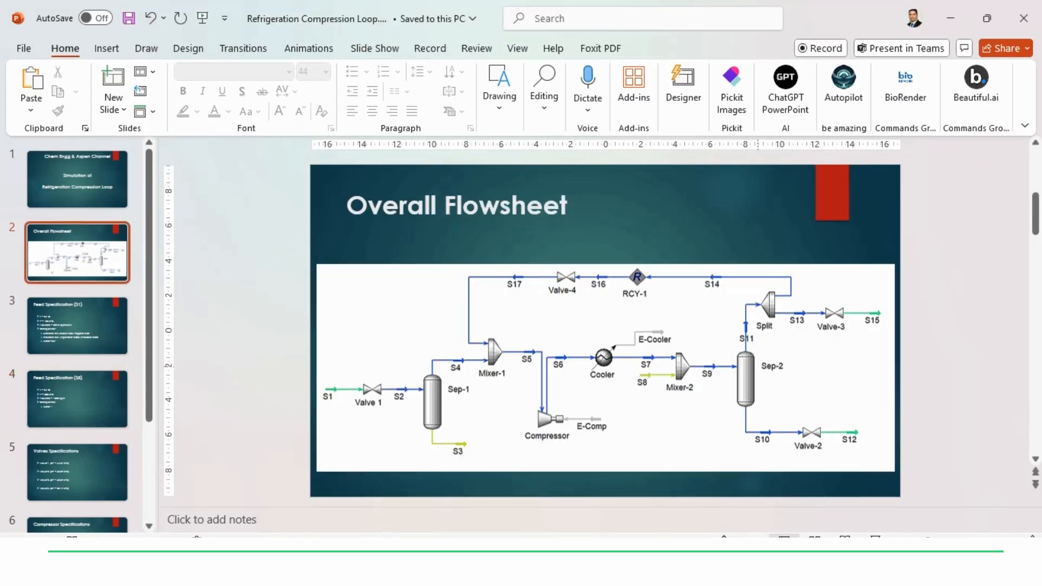
key("alt+Tab")
left_click(170, 298)
left_click(644, 236)
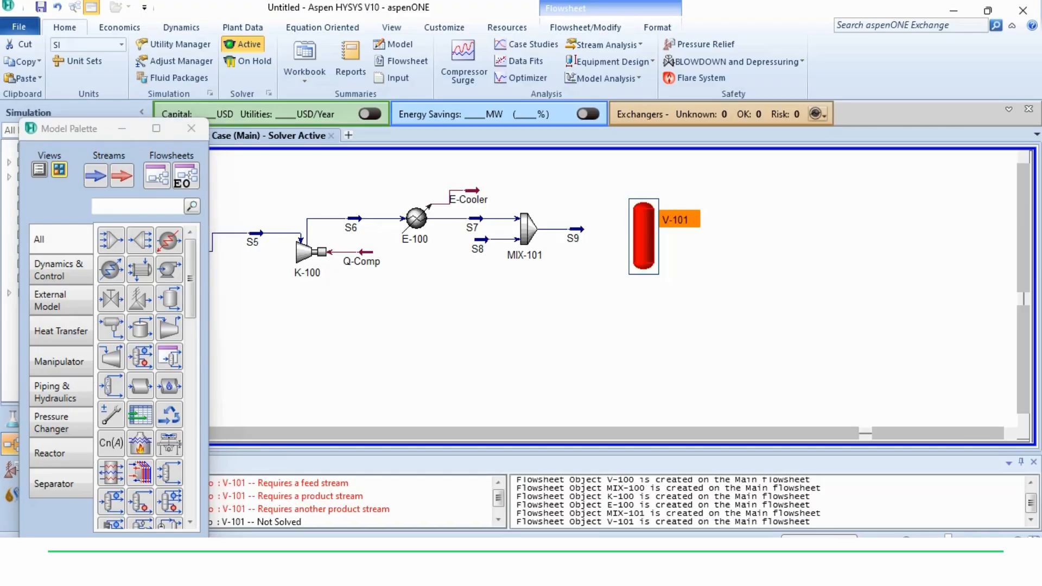
double_click(644, 237)
left_click(669, 220)
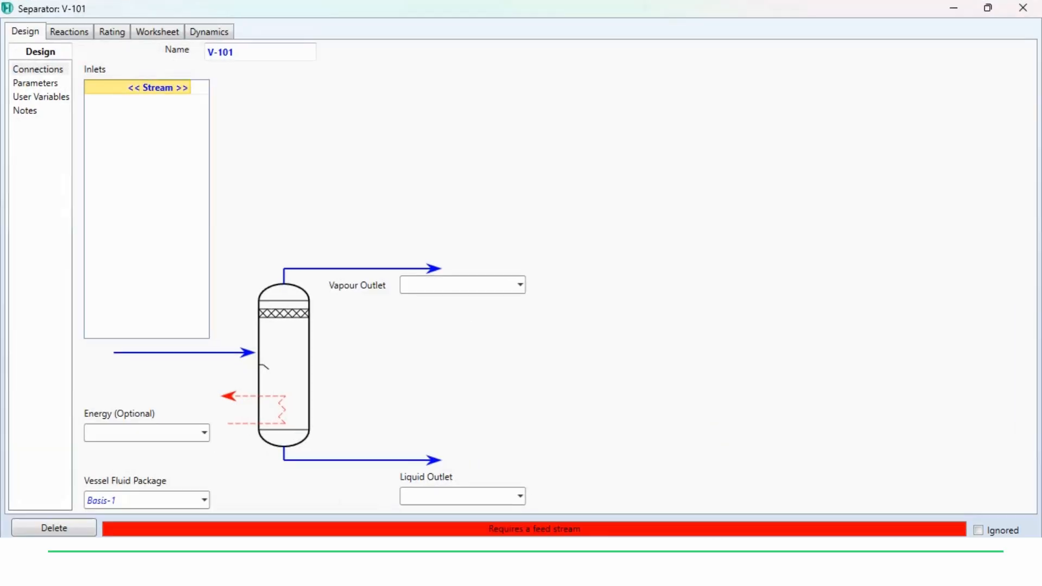
Connect the second separator with S9 as inlet, S11 as vapour outlet and S10 as liquid outlet
left_click(187, 88)
left_click(137, 124)
left_click(457, 285)
type("S11")
key("Return")
left_click(457, 497)
type("S10")
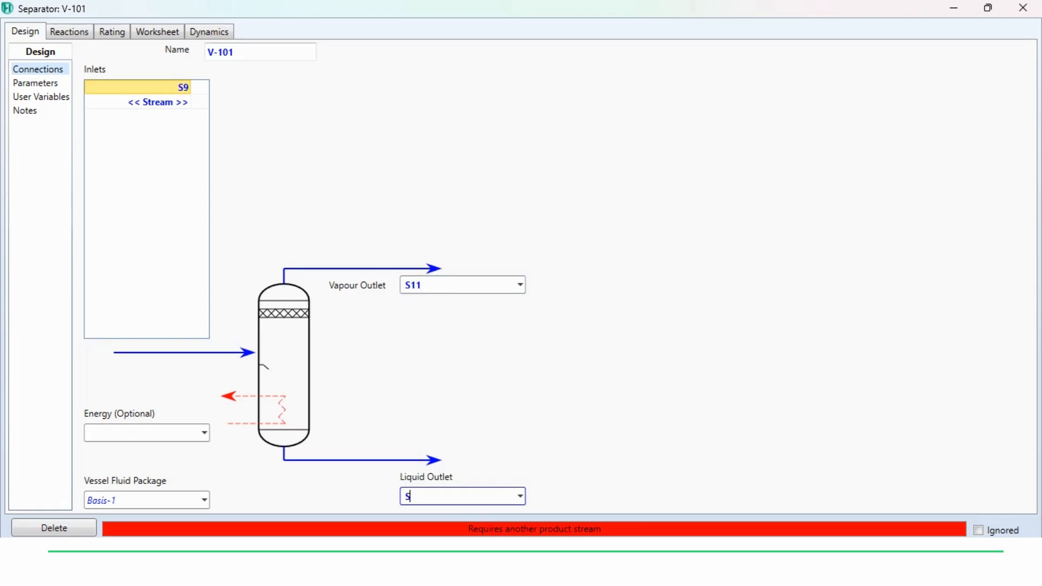
key("Return")
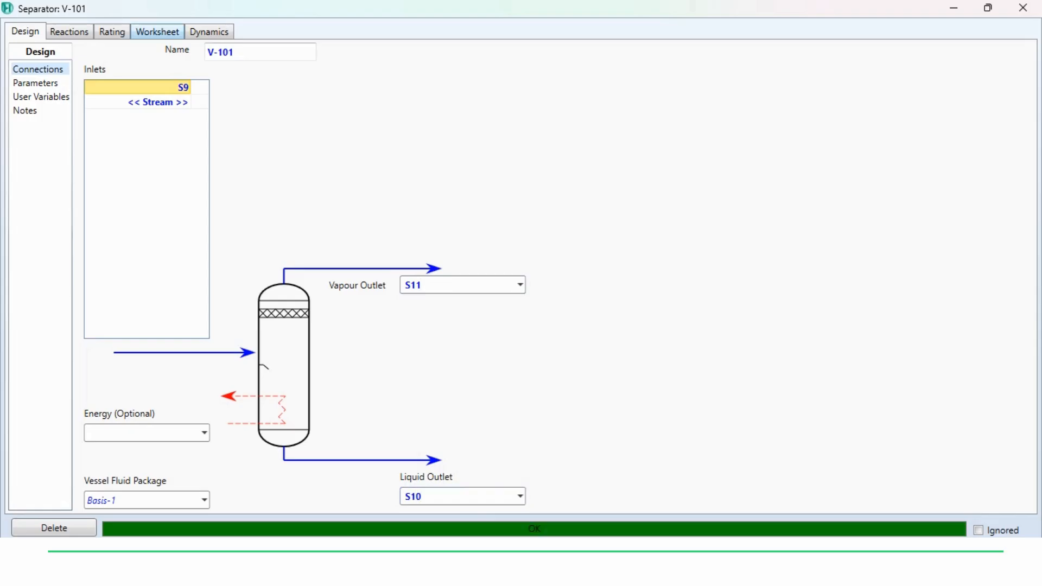
Examine the second separator's stream conditions and the compositions of S10 and S11, and close its window
left_click(157, 31)
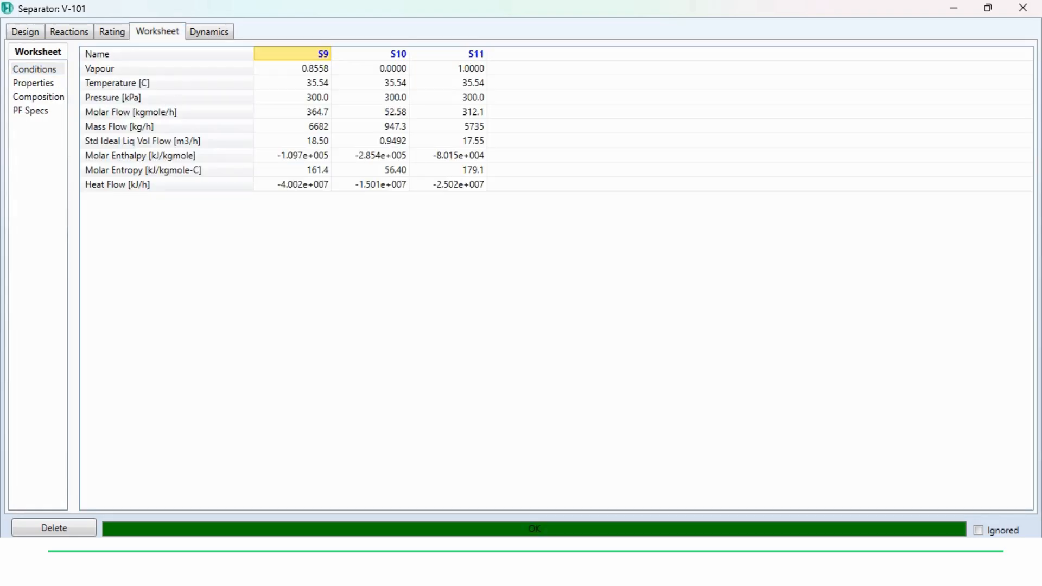
mouse_move(394, 115)
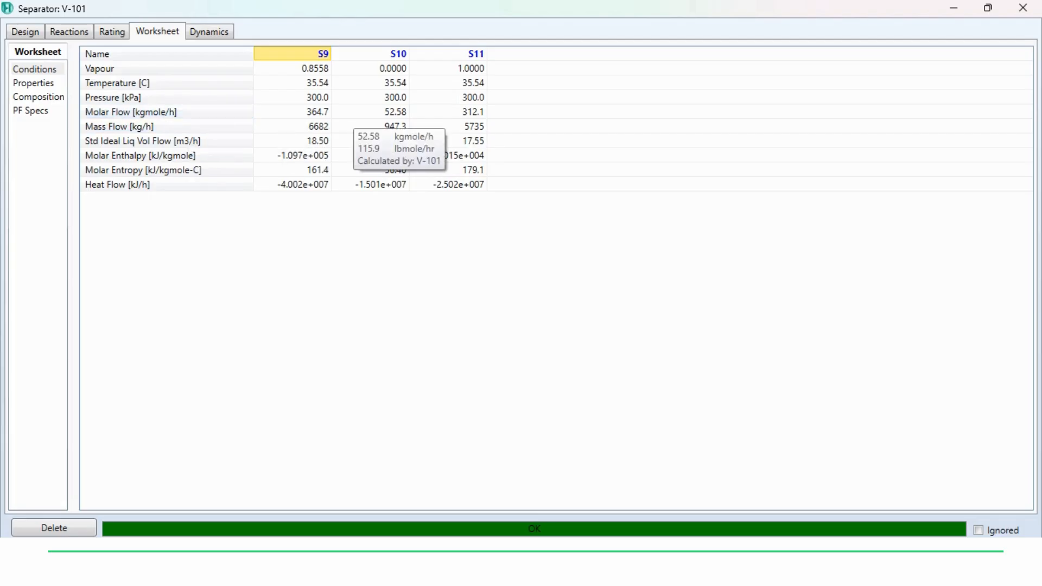
double_click(355, 114)
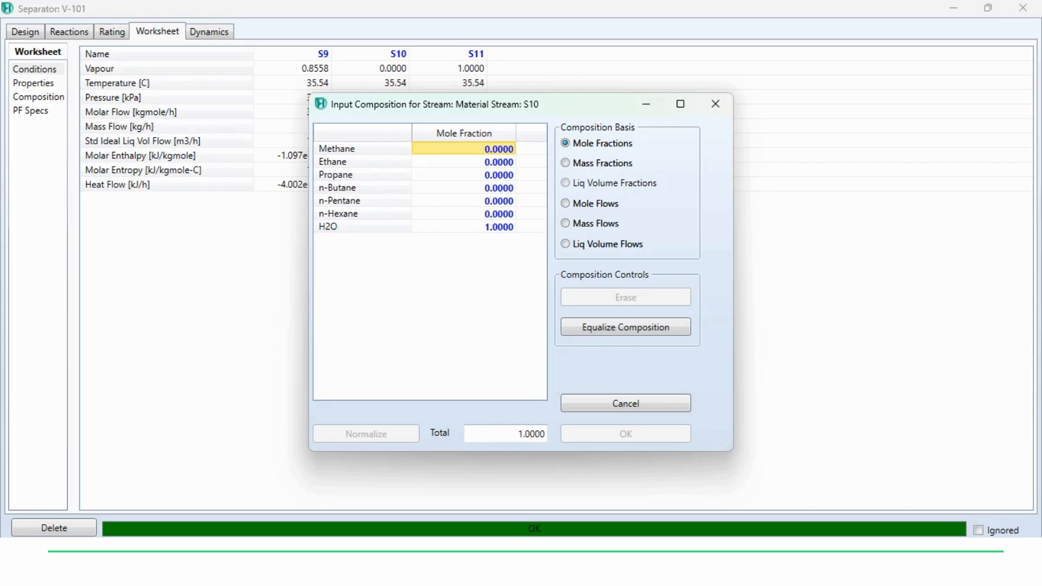
left_click(715, 104)
double_click(448, 112)
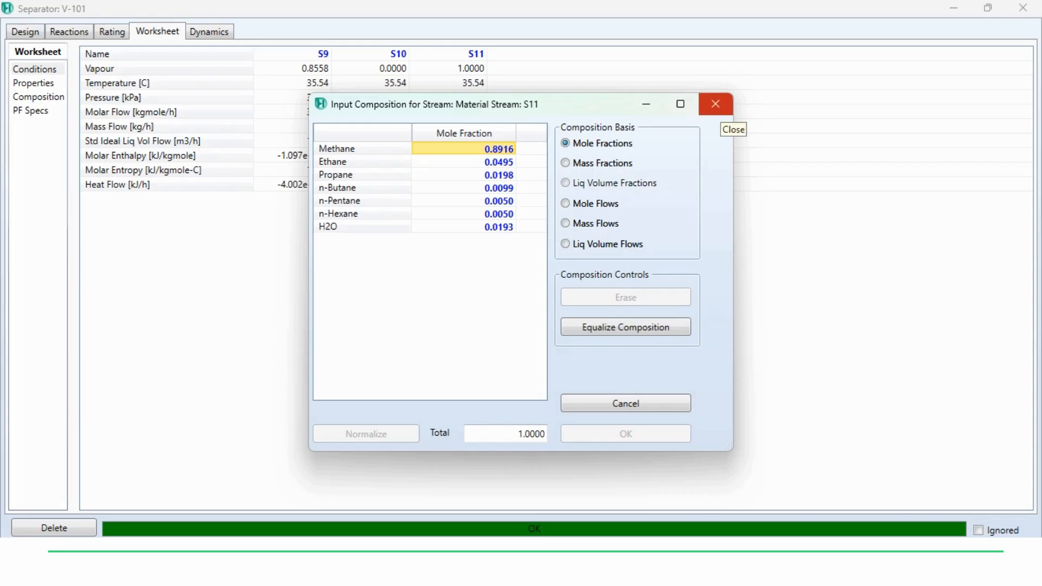
left_click(716, 104)
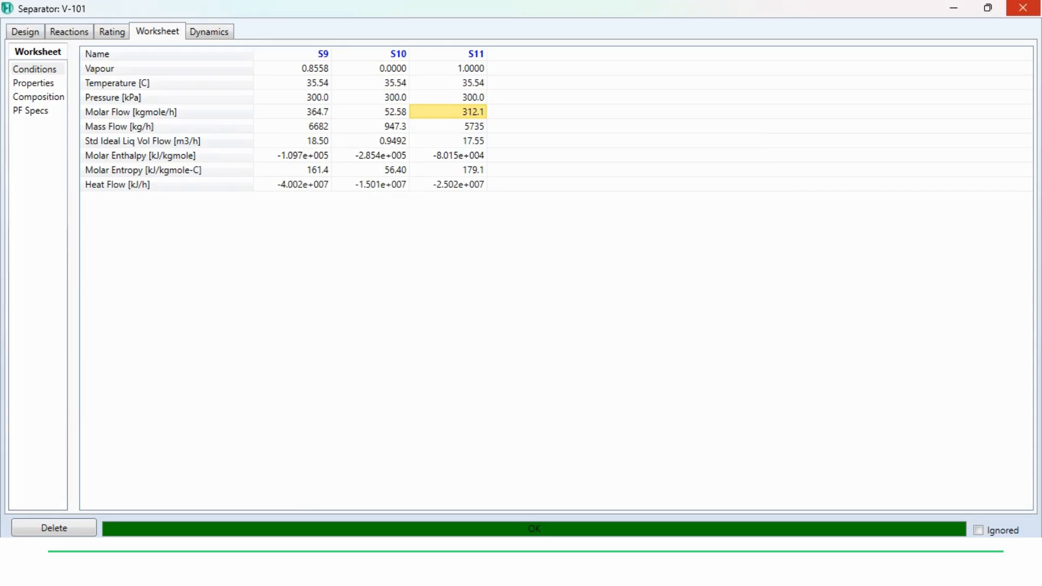
left_click(1023, 7)
Nudge the second separator down slightly, and add a valve beside its liquid outlet with S10 as inlet and S12 as outlet
left_click_drag(675, 220, 674, 228)
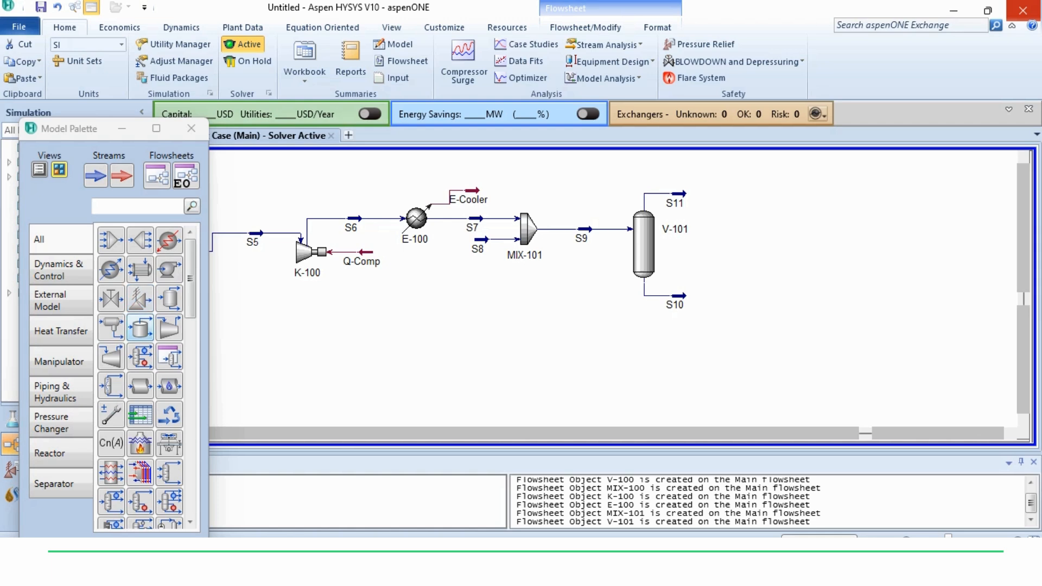
left_click_drag(111, 298, 741, 298)
double_click(741, 296)
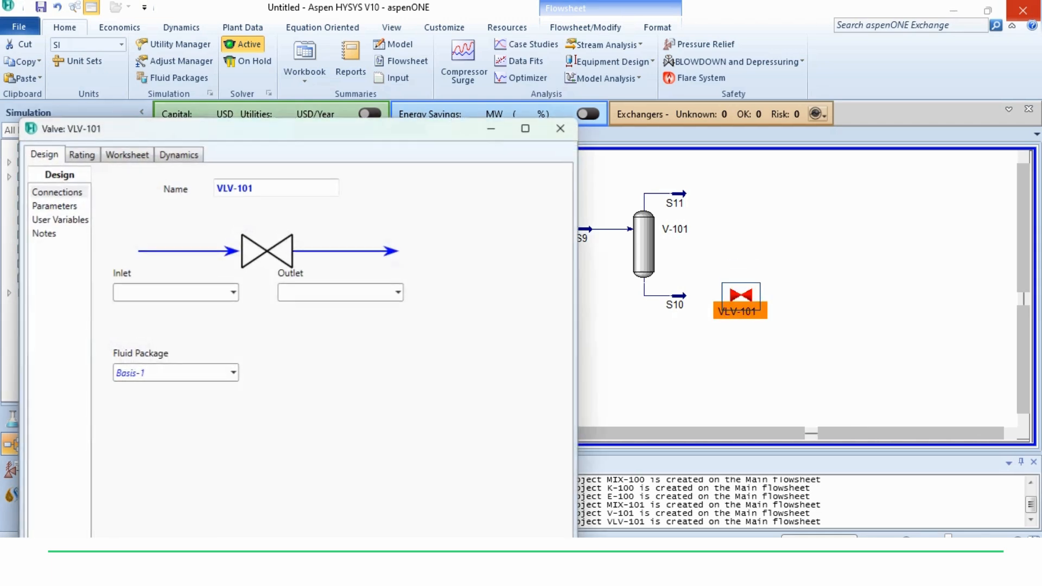
left_click(234, 292)
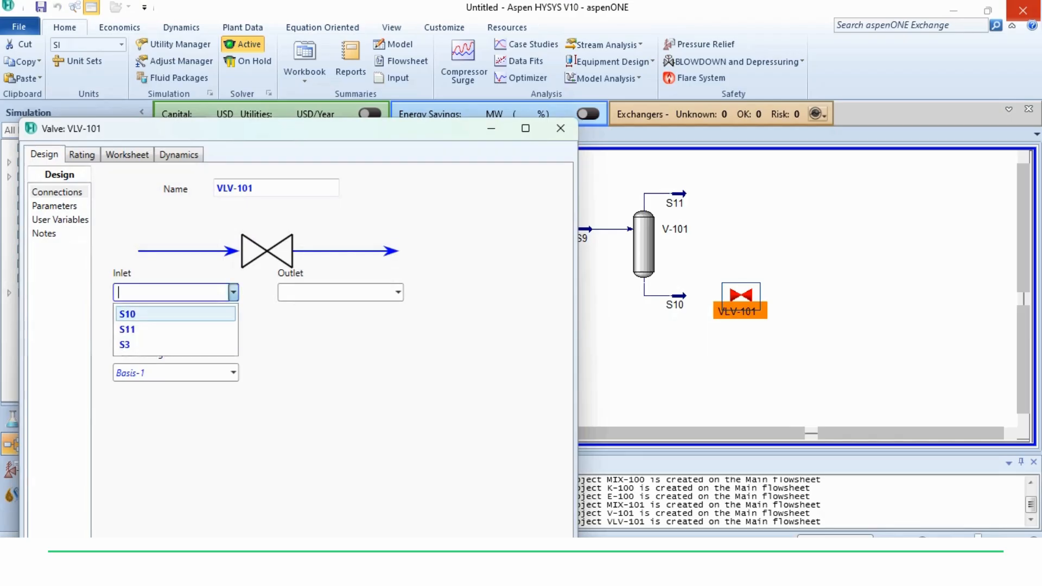
left_click(130, 315)
type("S12")
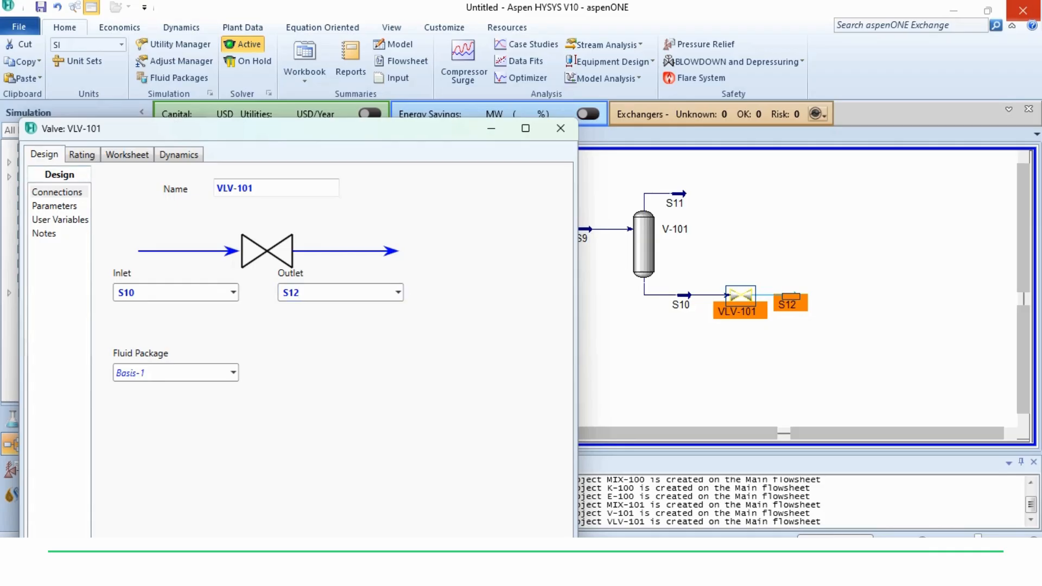
Set the pressure drop of the new valve on S10 to 42.39 kPa and close its window
left_click(55, 206)
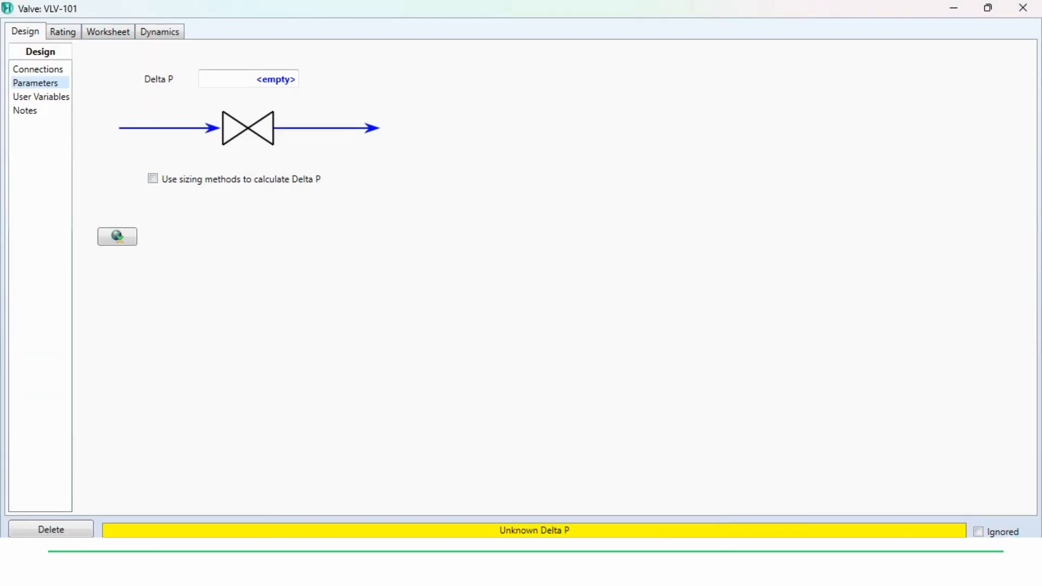
left_click(275, 79)
type("42.39")
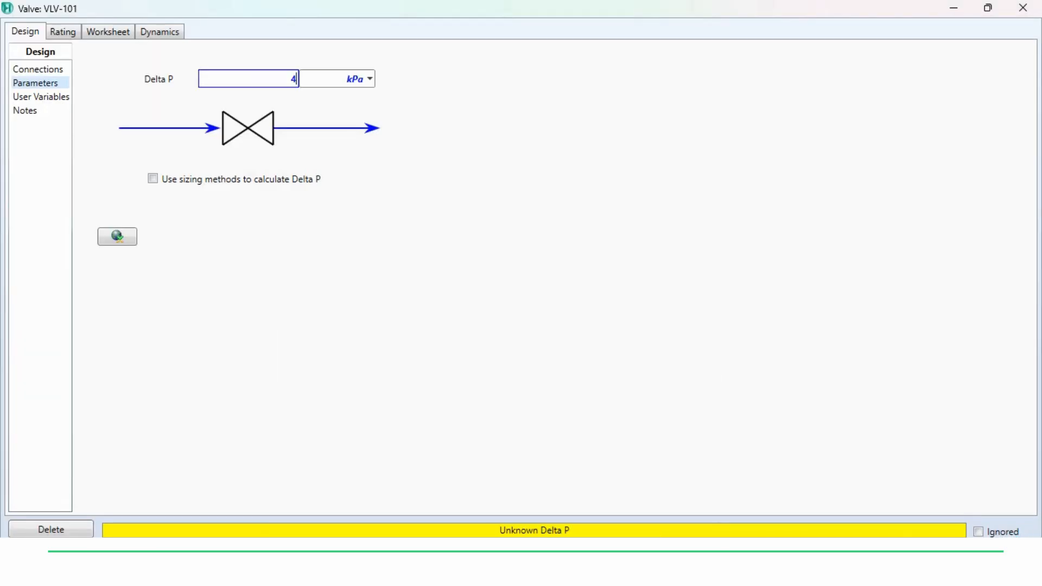
key("Return")
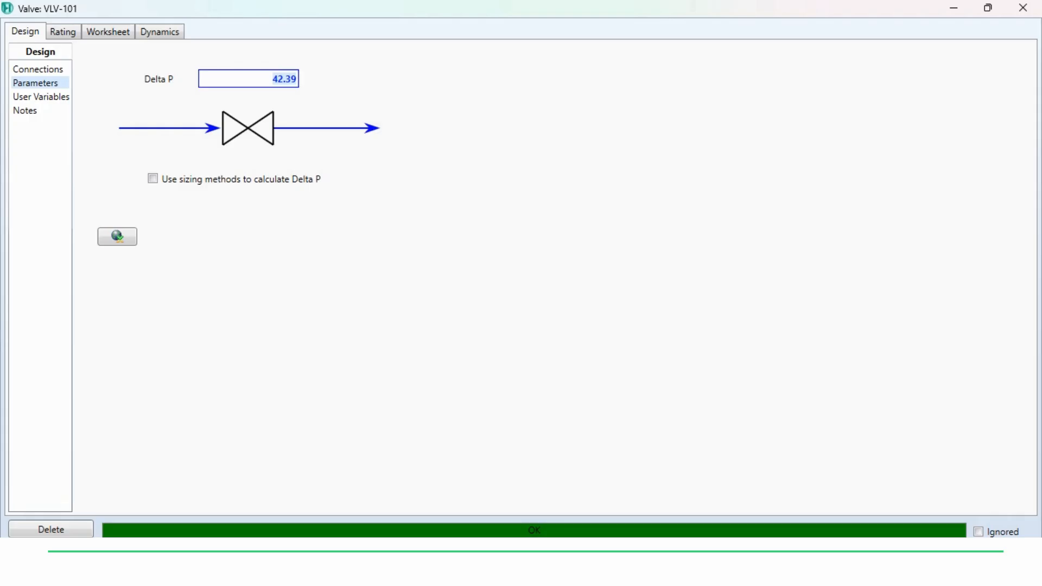
left_click(1023, 8)
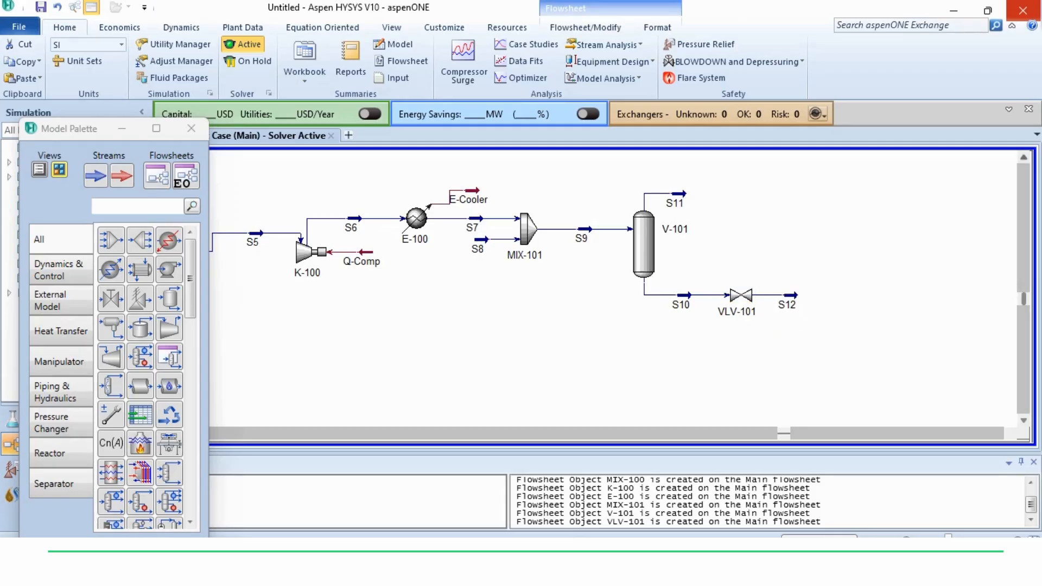
Consult the flowsheet slides in PowerPoint, and place a tee beside vapour stream S11 in HYSYS, opening its connection settings
left_click_drag(1024, 298, 1024, 231)
key("alt+Tab")
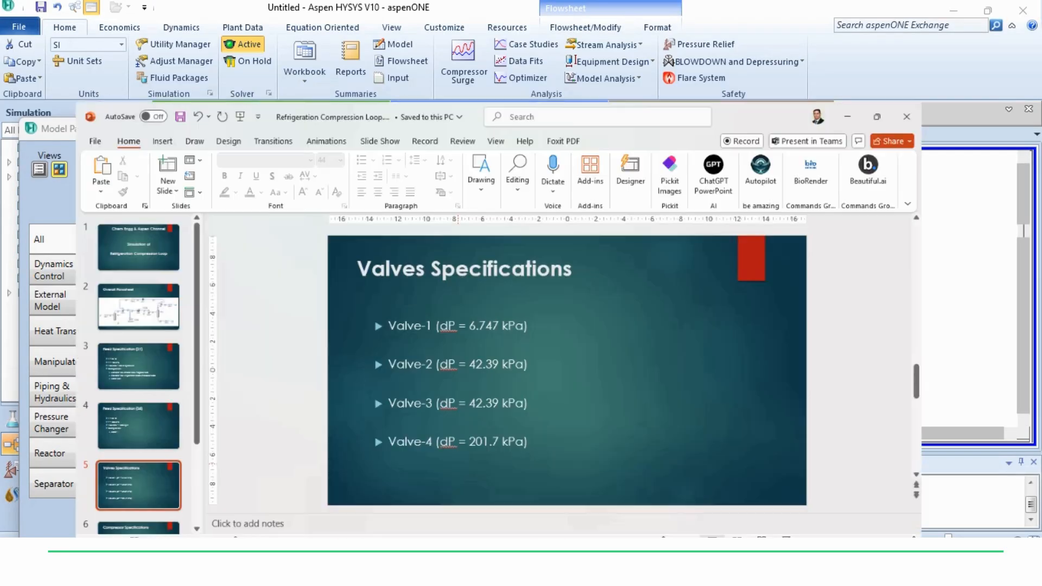
scroll(549, 386, "up", 3)
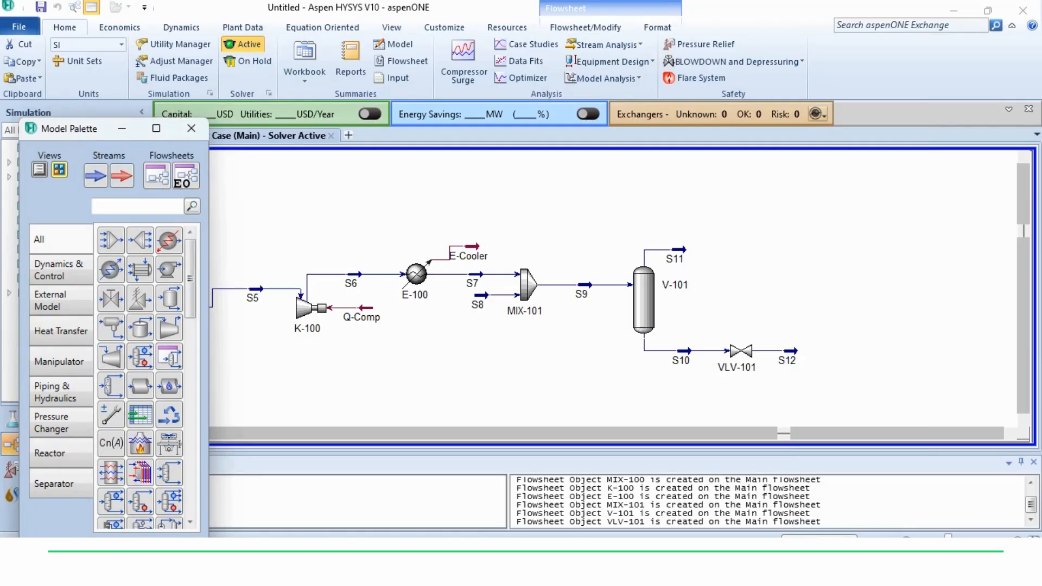
left_click_drag(140, 239, 731, 242)
double_click(732, 244)
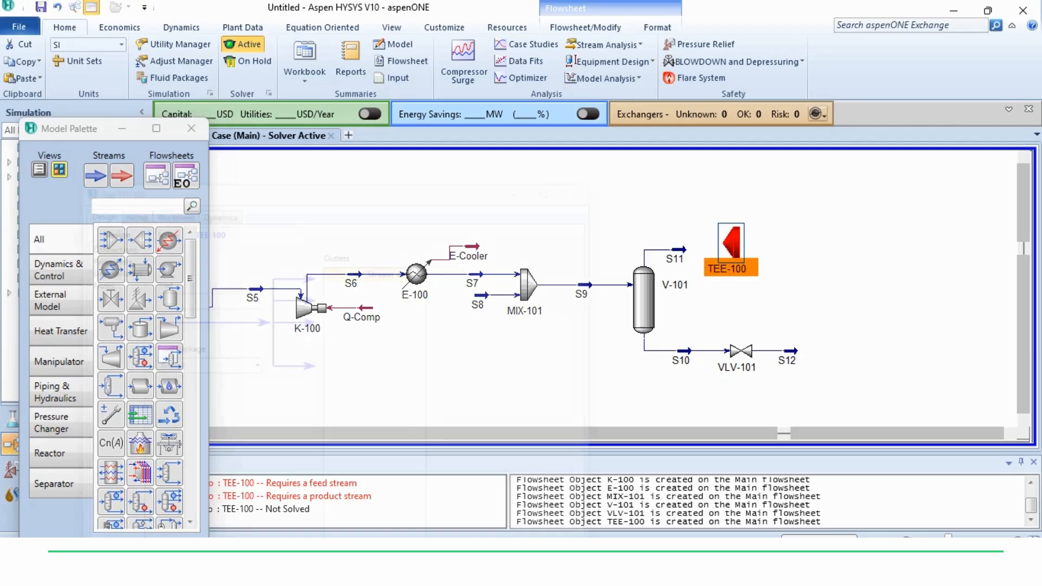
Connect the tee with S11 as inlet and S13 and S14 as outlet streams
left_click(251, 282)
left_click(150, 304)
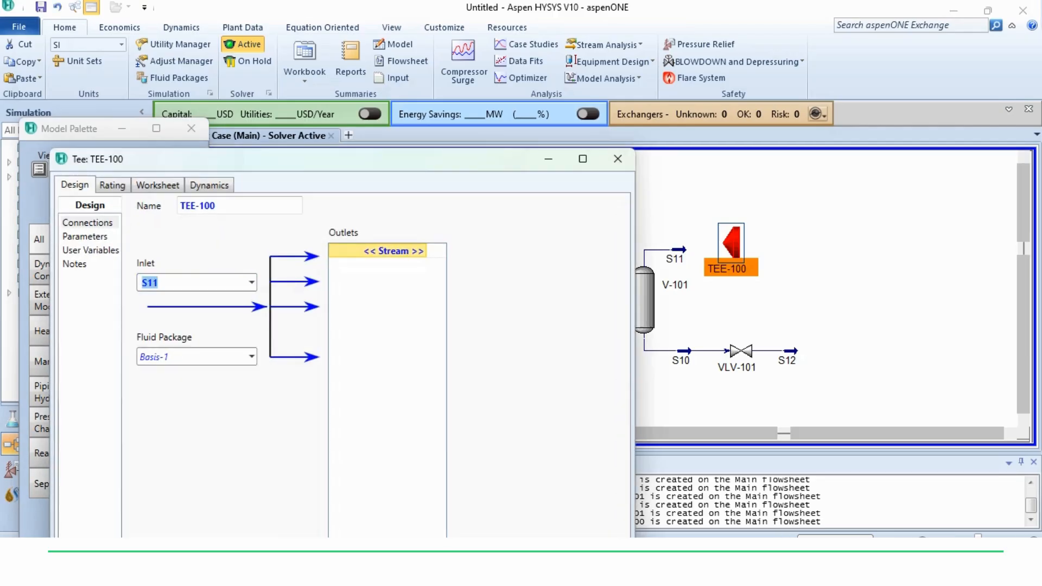
left_click(423, 251)
type("S13")
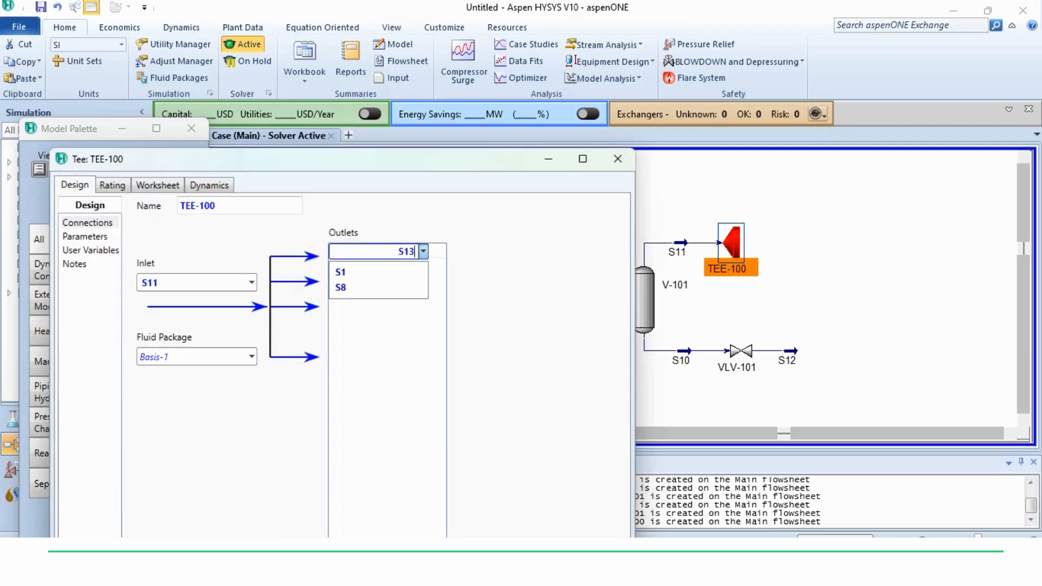
key("Return")
left_click(423, 266)
type("S14")
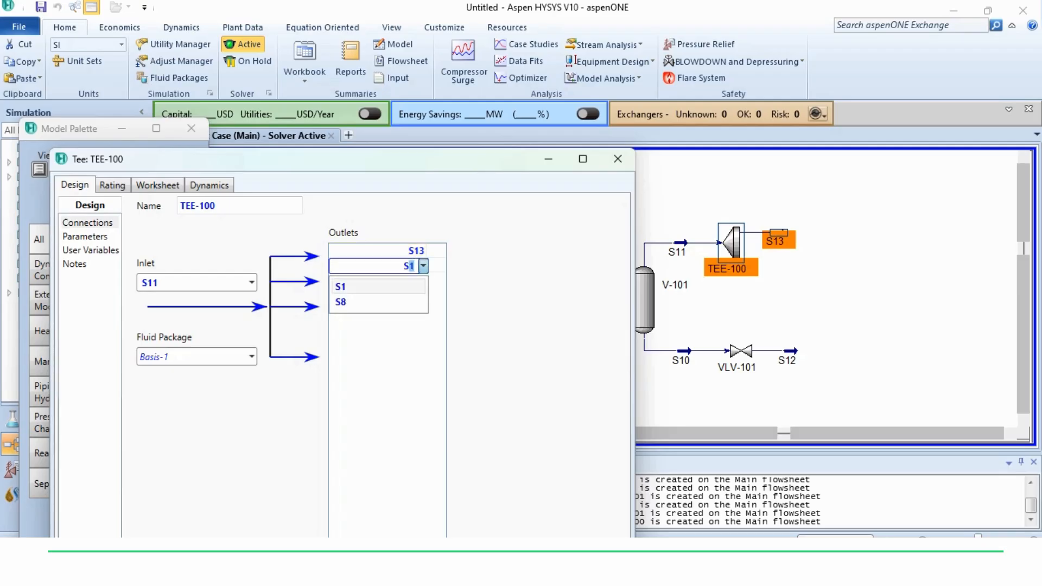
key("Return")
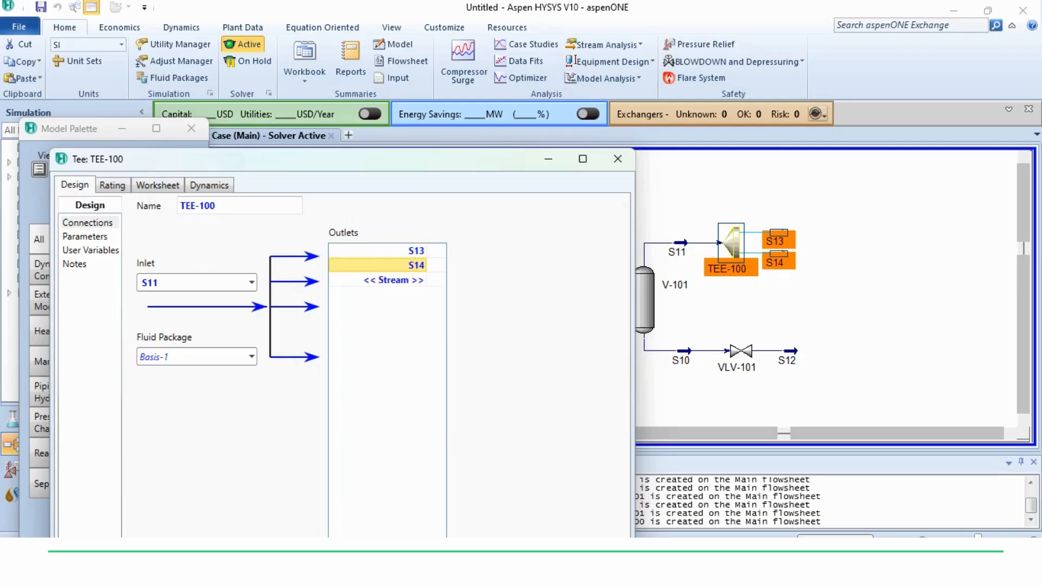
Set the tee's flow ratio for S13 to 0.9999 and close its window
left_click(85, 237)
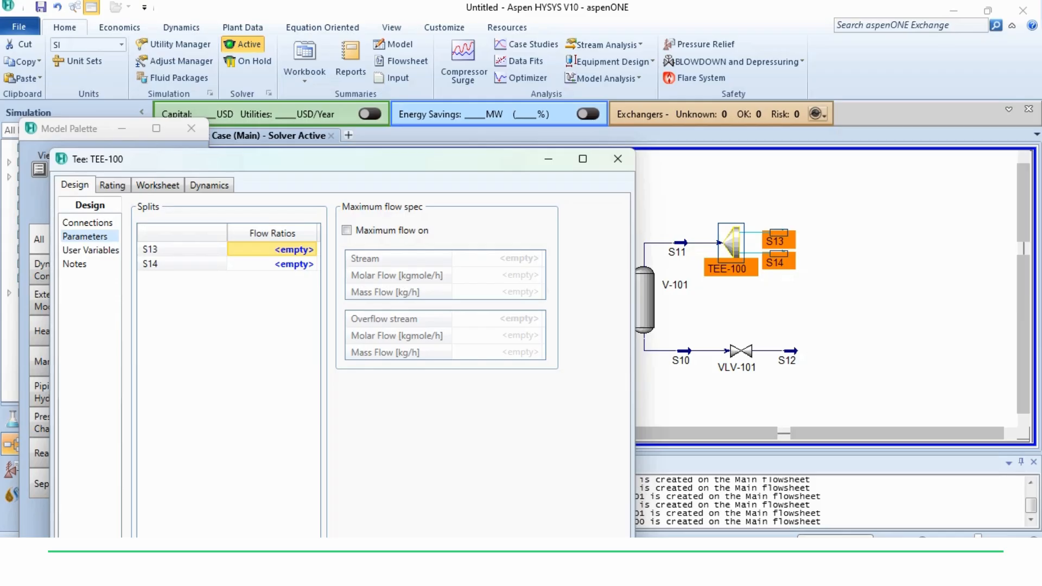
left_click(583, 159)
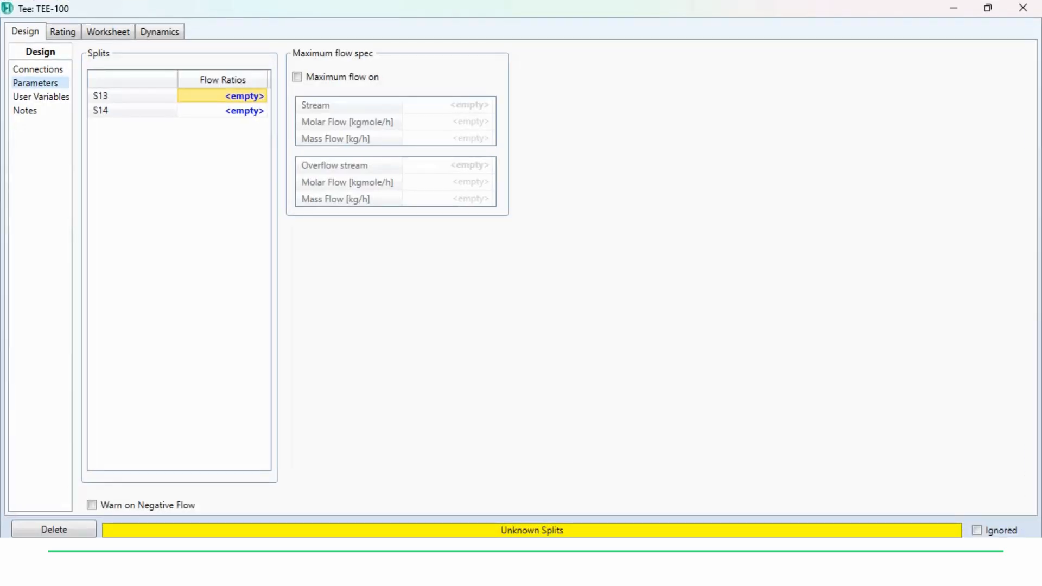
key("alt+Tab")
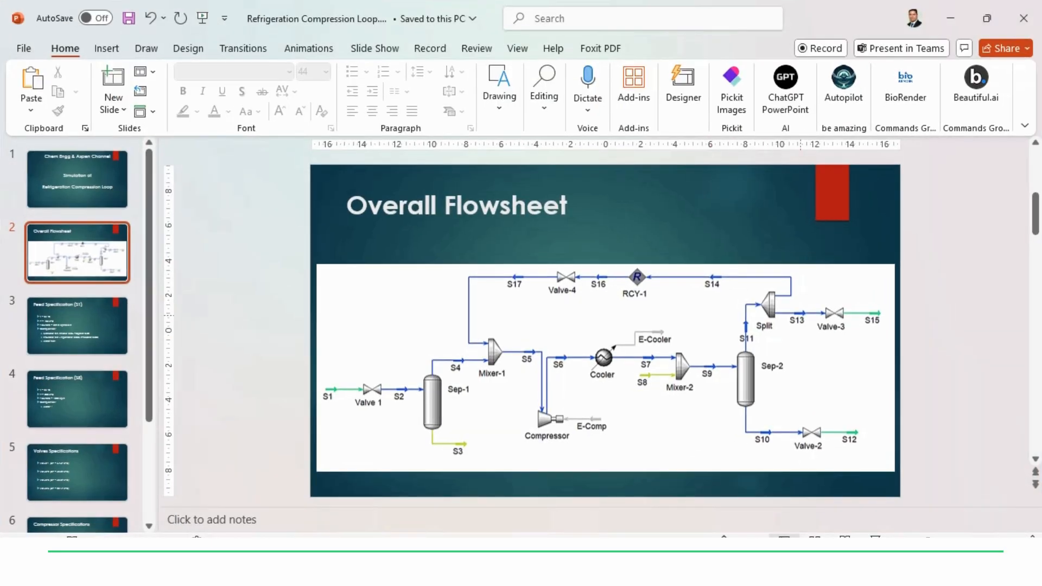
key("alt+Tab")
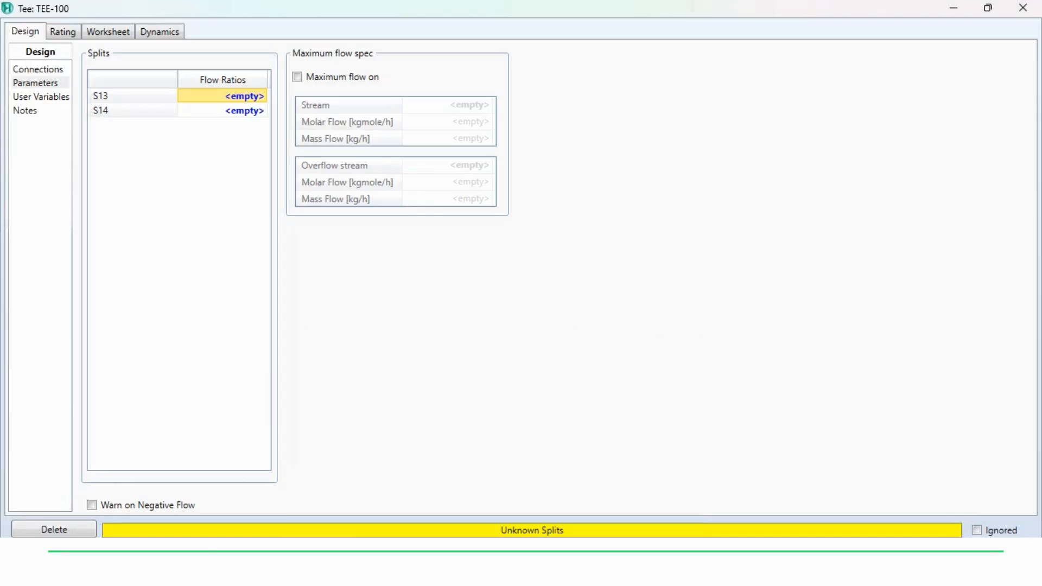
type("0.9999")
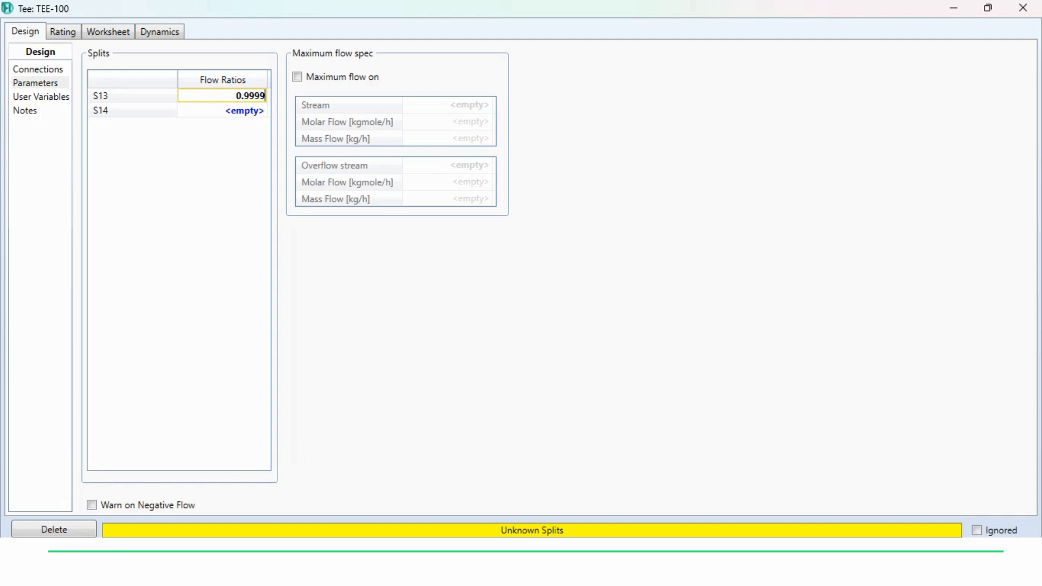
key("Return")
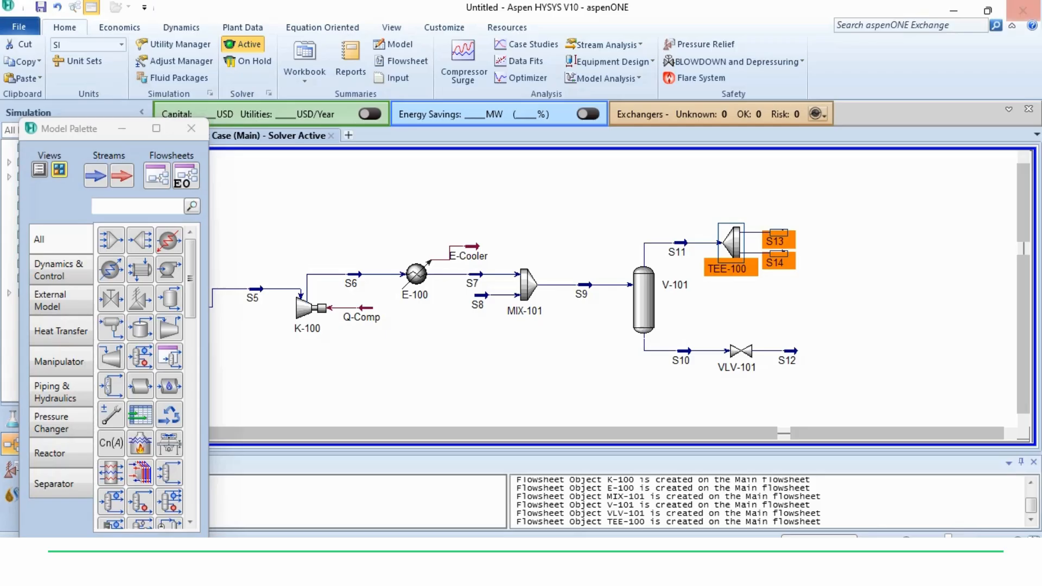
left_click(1023, 8)
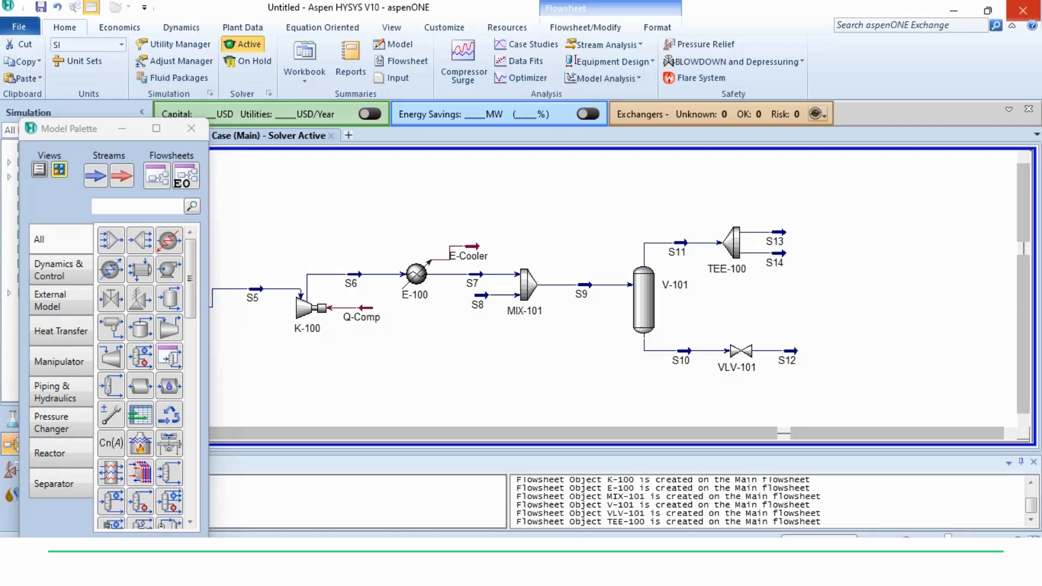
Check the overall flowsheet slide in PowerPoint, and place a recycle block in HYSYS above stream S9, opening its settings
mouse_move(779, 255)
key("alt+Tab")
key("alt+Tab")
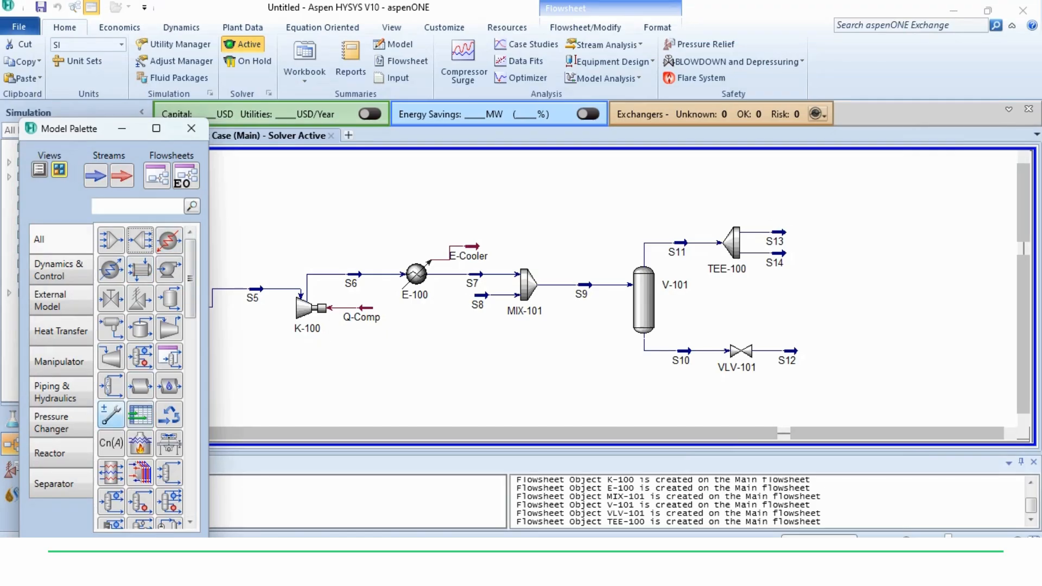
left_click(170, 415)
left_click(602, 186)
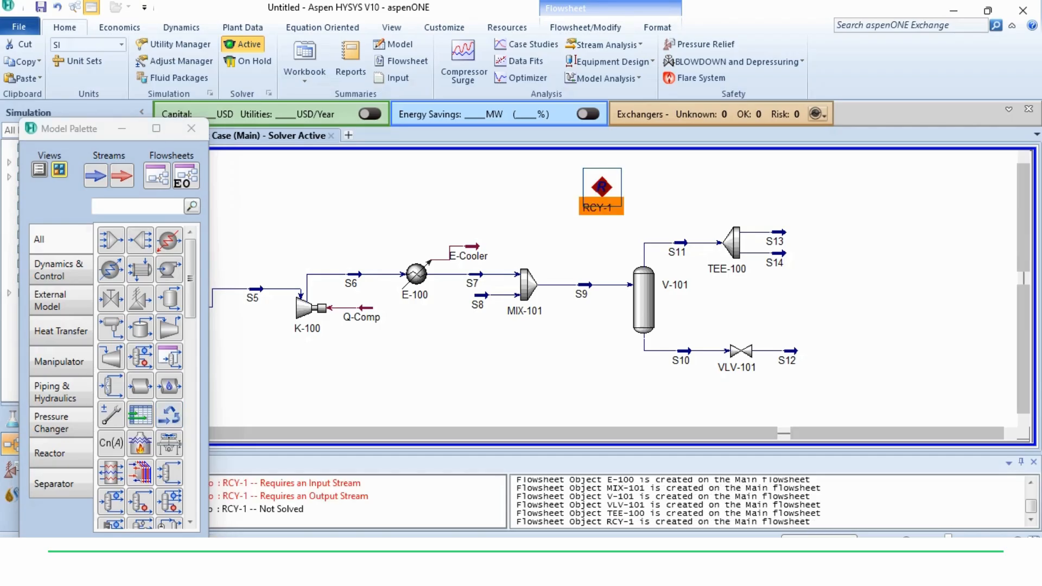
double_click(602, 187)
Connect the recycle block with S14 as inlet and S16 as outlet, and close its window
left_click(311, 323)
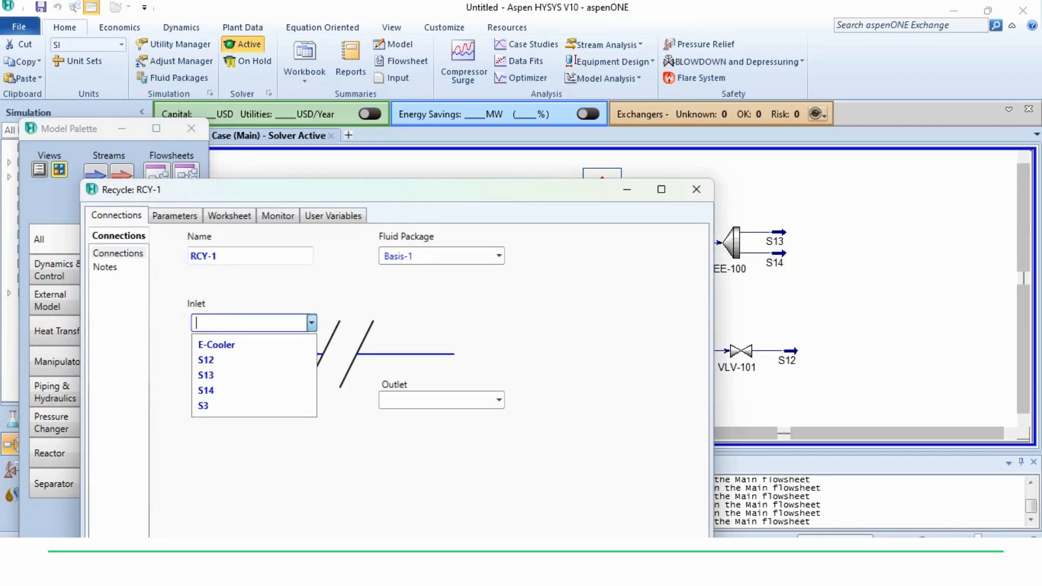
left_click(205, 389)
left_click(499, 400)
type("S16")
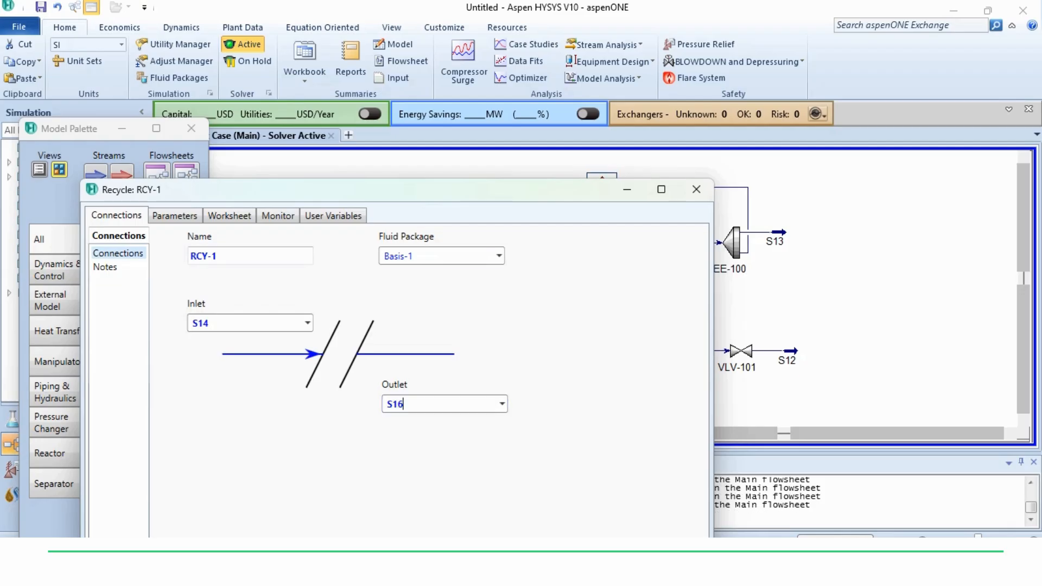
left_click(696, 189)
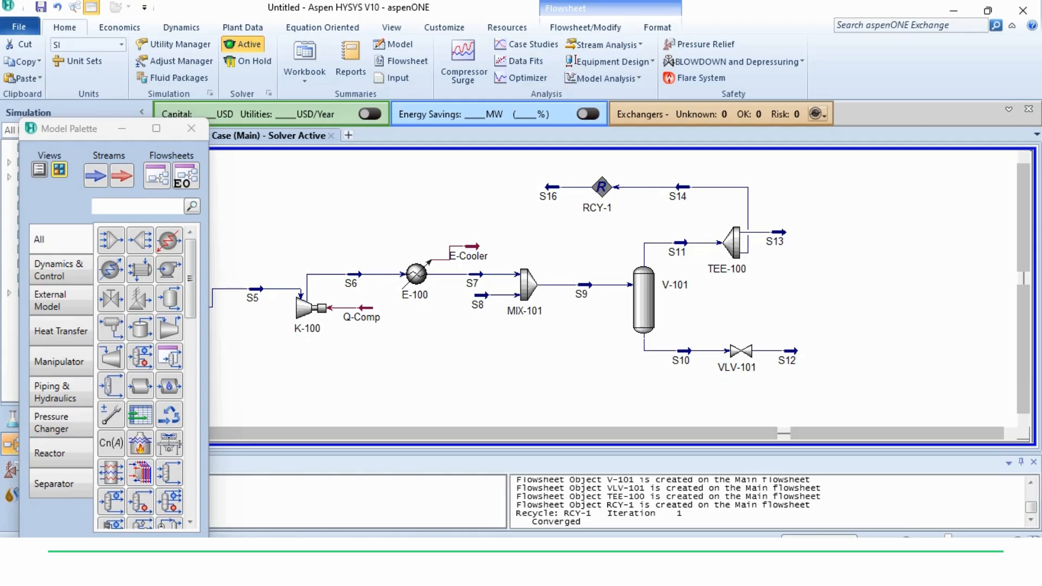
Add a valve beside tee outlet S13, with S13 as inlet and S15 as outlet
left_click(111, 298)
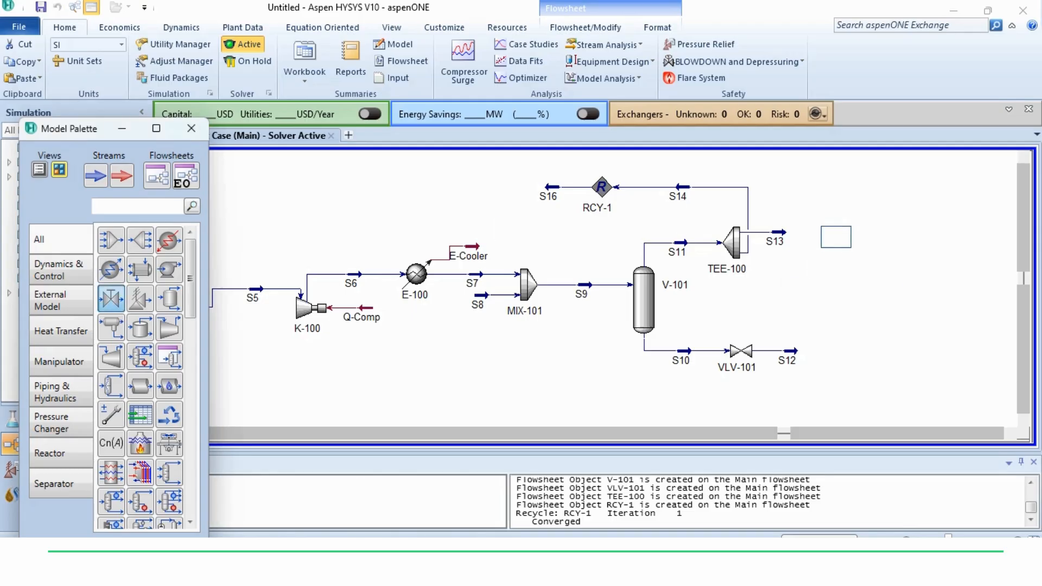
left_click(831, 234)
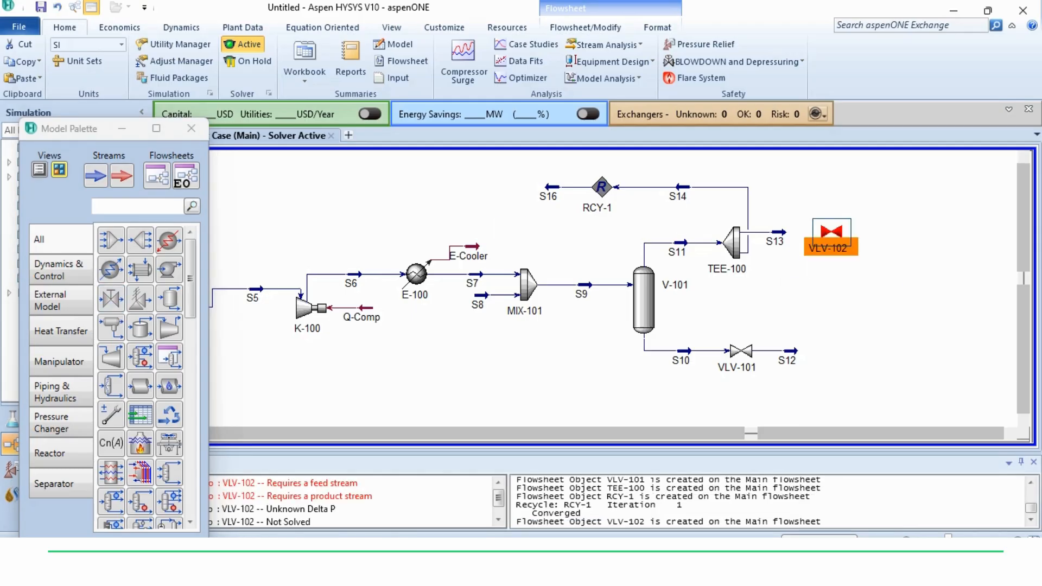
double_click(831, 233)
left_click(325, 384)
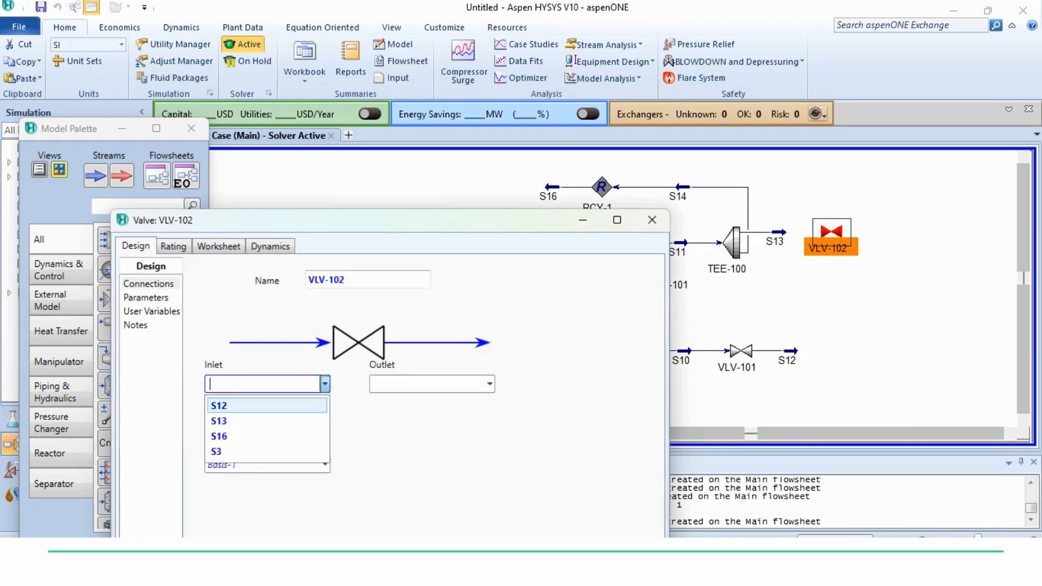
left_click(218, 420)
left_click(490, 384)
type("S15")
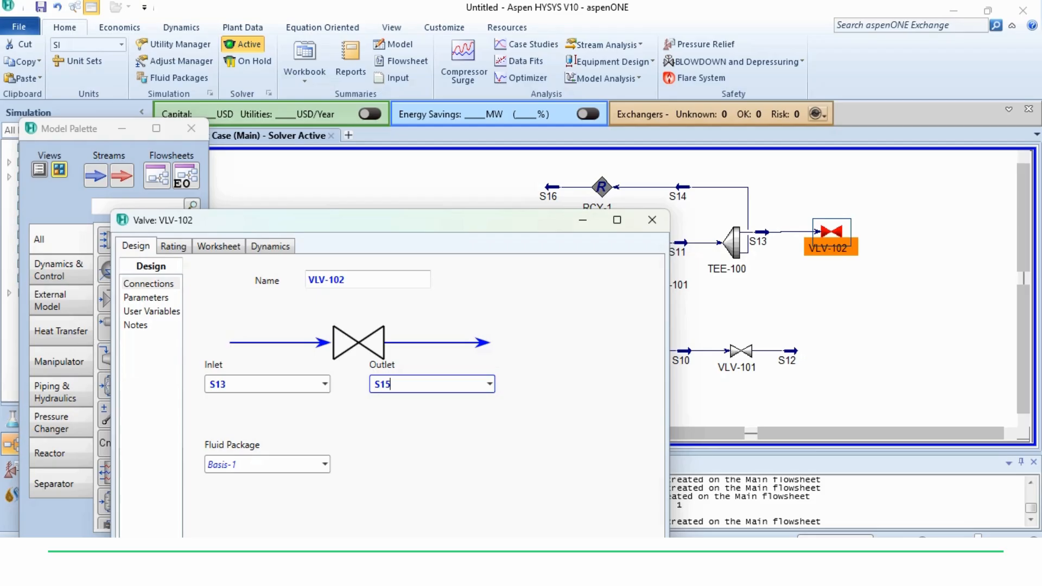
key("Return")
Look up Valve-3 in the PowerPoint valve specifications, set the S13 valve's pressure drop to 42.39 kPa in HYSYS, and close its window
left_click(146, 298)
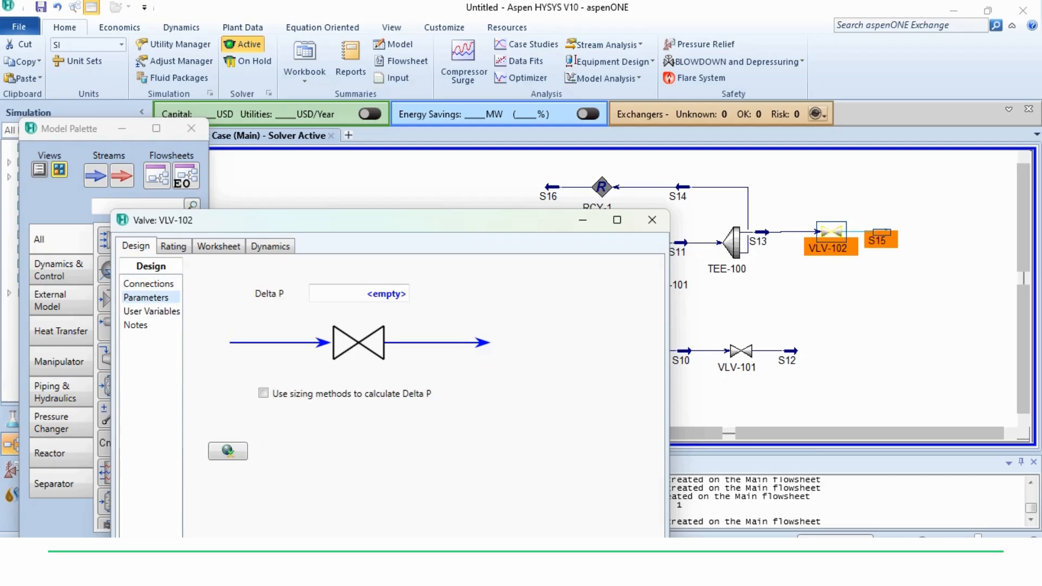
double_click(348, 220)
key("alt+Tab")
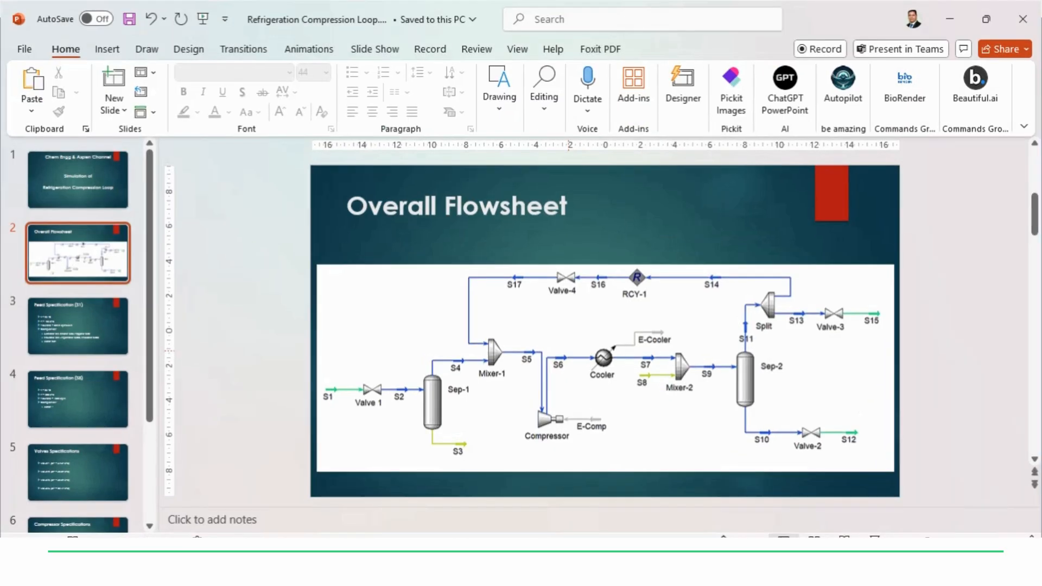
scroll(568, 350, "down", 3)
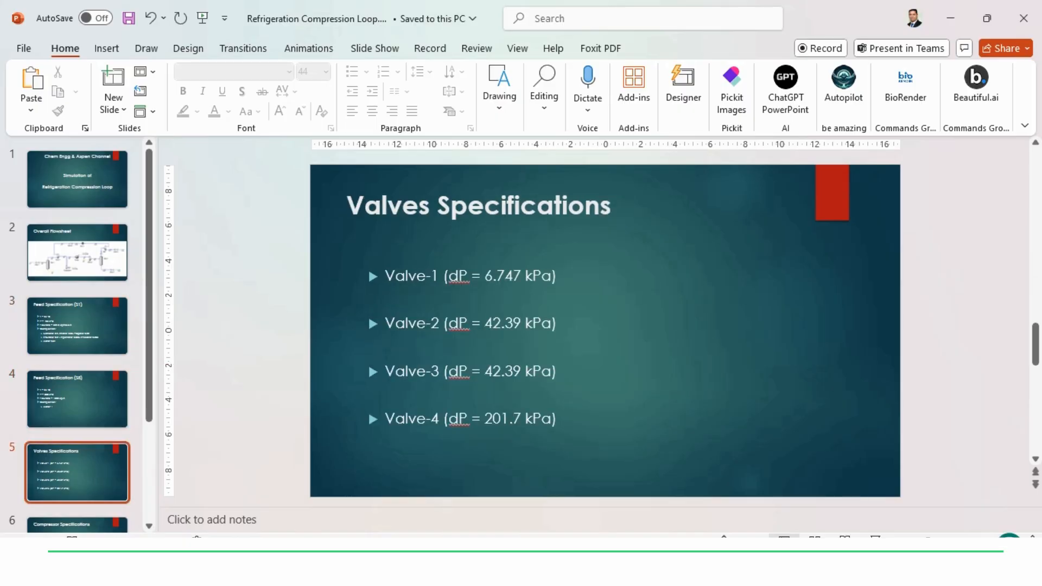
key("alt+Tab")
left_click(249, 79)
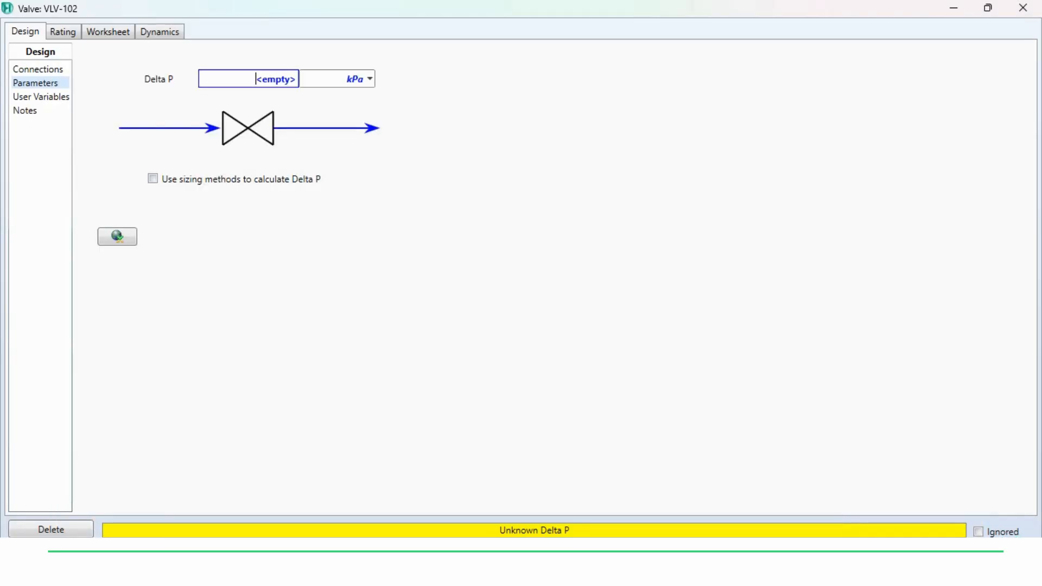
type("42.39")
key("Return")
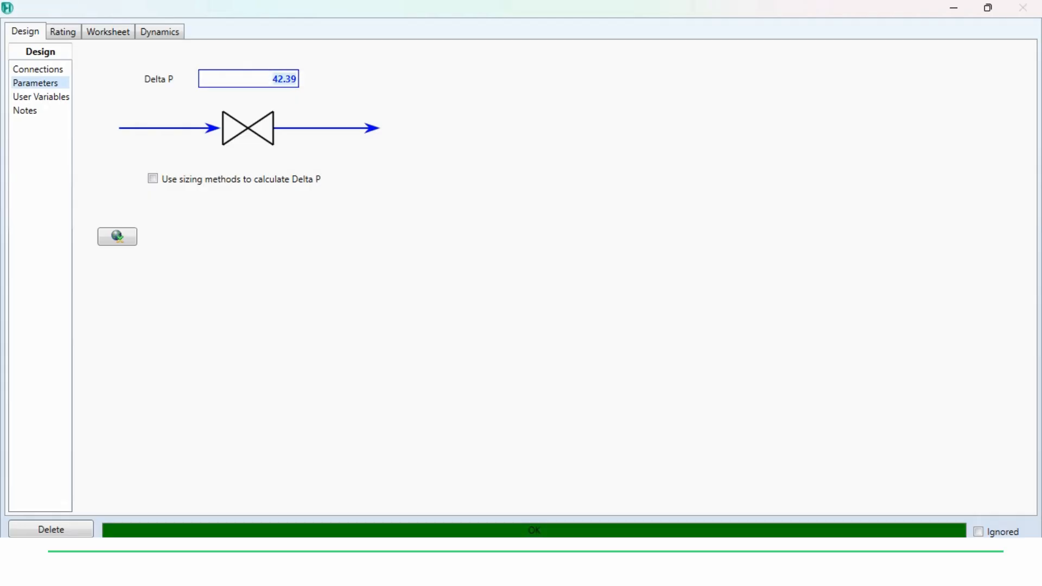
left_click(1023, 8)
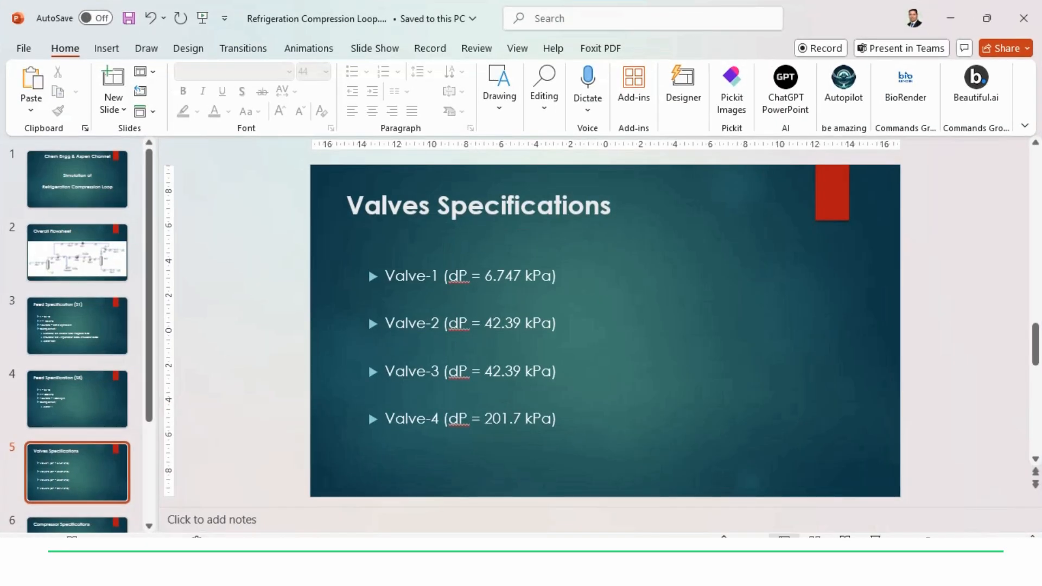
Check the overall flowsheet slide in PowerPoint, and place a valve in HYSYS beyond recycle outlet S16, opening its settings
left_click(77, 326)
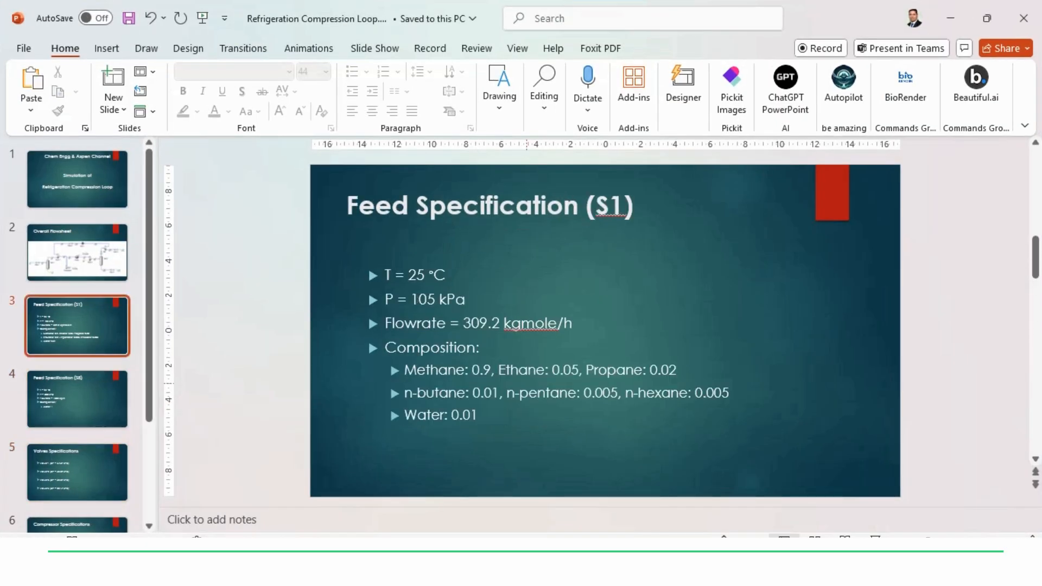
left_click(77, 253)
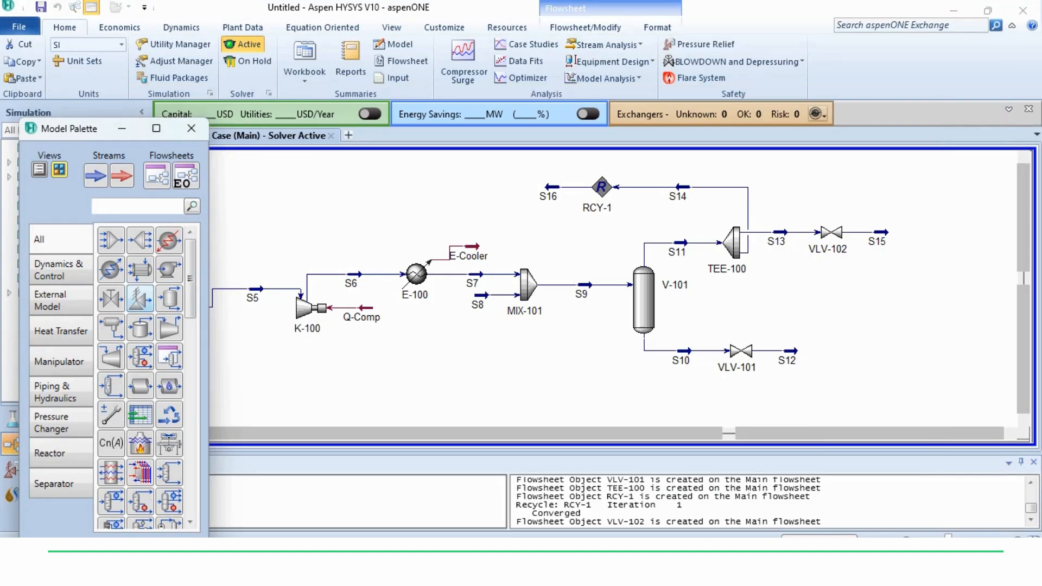
left_click(111, 298)
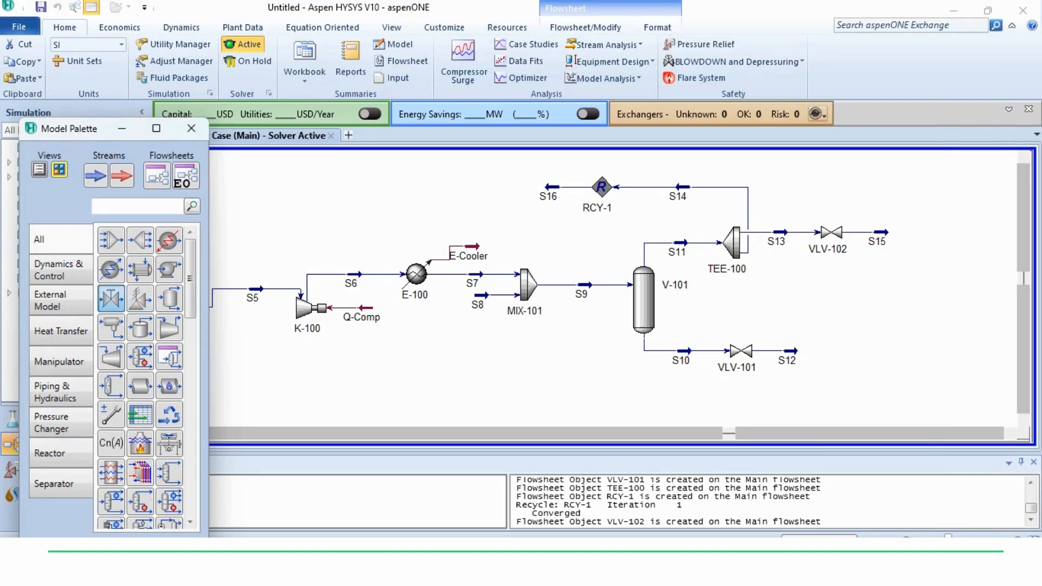
left_click(452, 196)
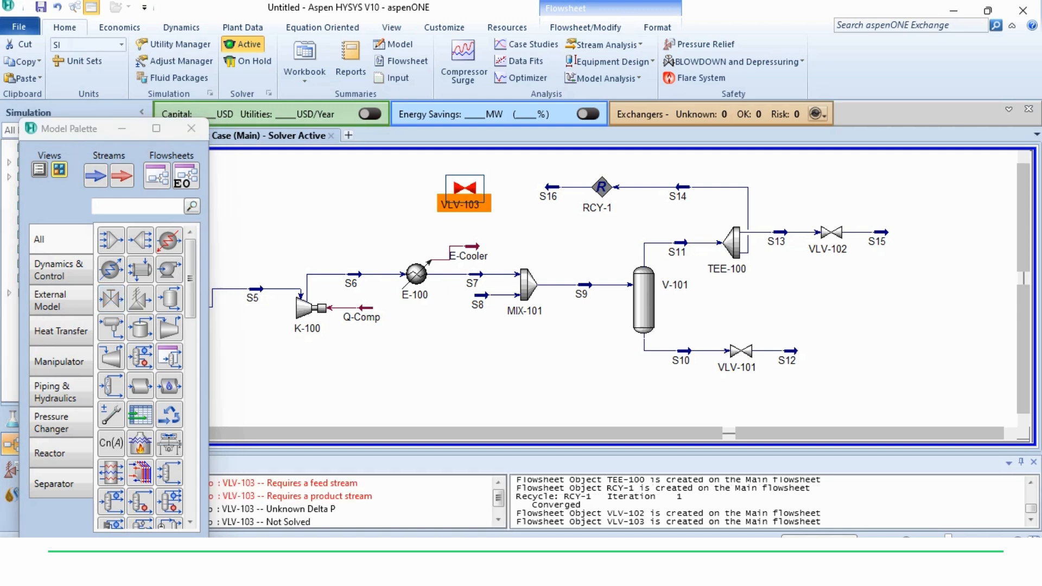
double_click(453, 195)
Connect the new valve beyond the recycle block with S16 as inlet and S17 as outlet
left_click(234, 293)
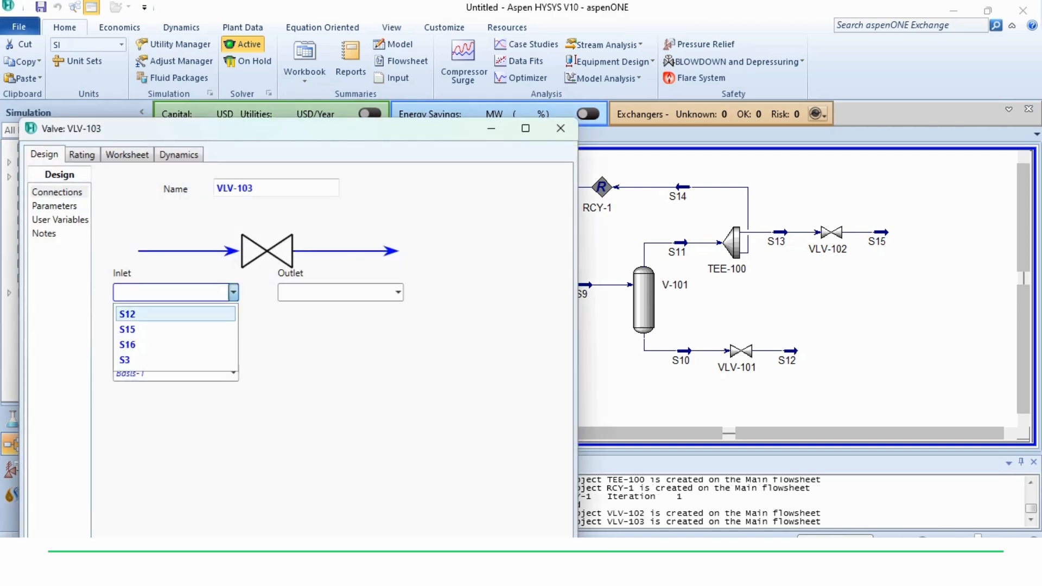
left_click(304, 128)
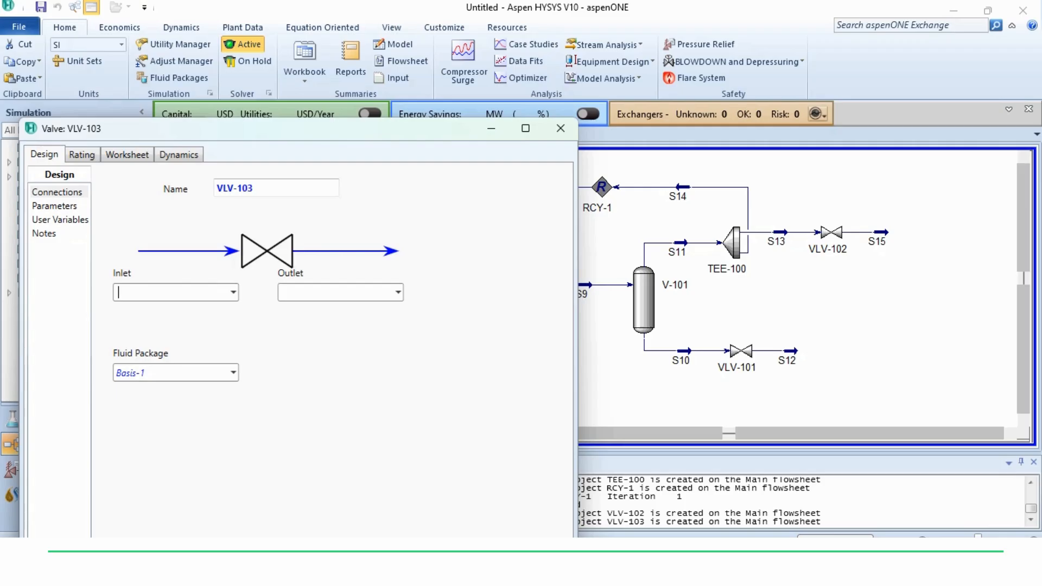
left_click_drag(304, 129, 242, 115)
left_click(172, 279)
left_click(114, 316)
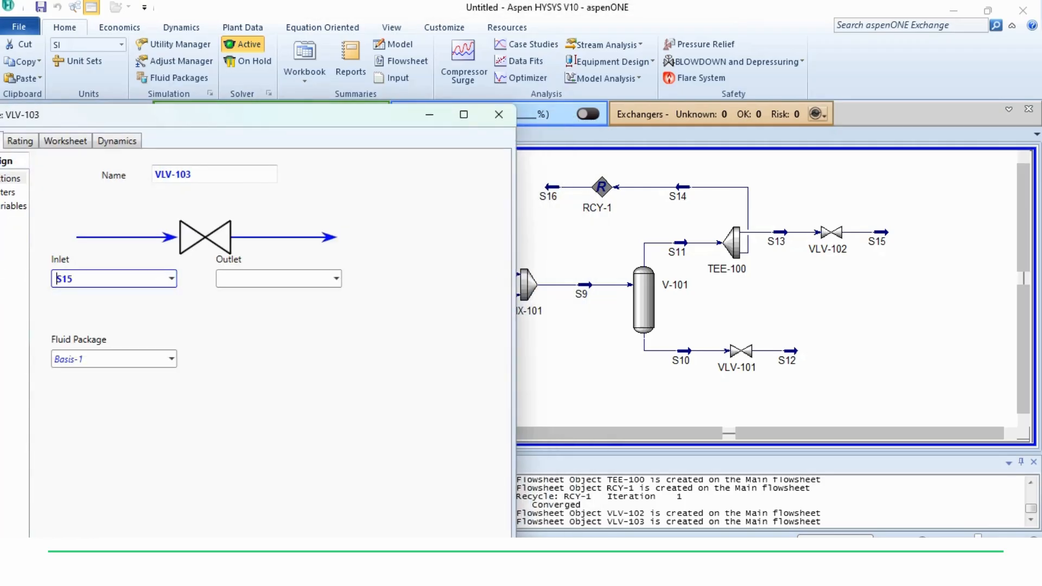
left_click(171, 279)
left_click(114, 332)
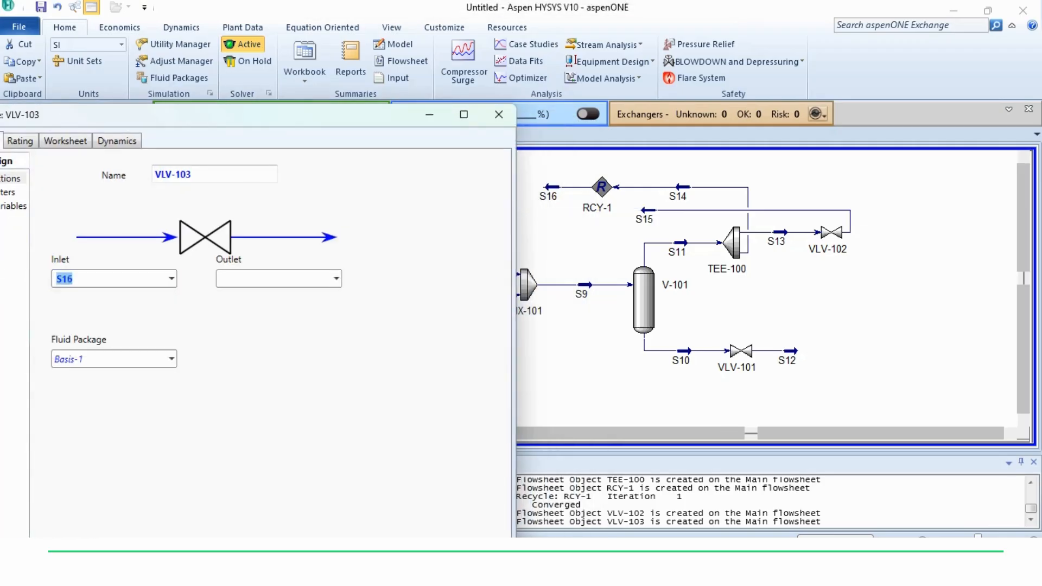
left_click(276, 279)
type("S17")
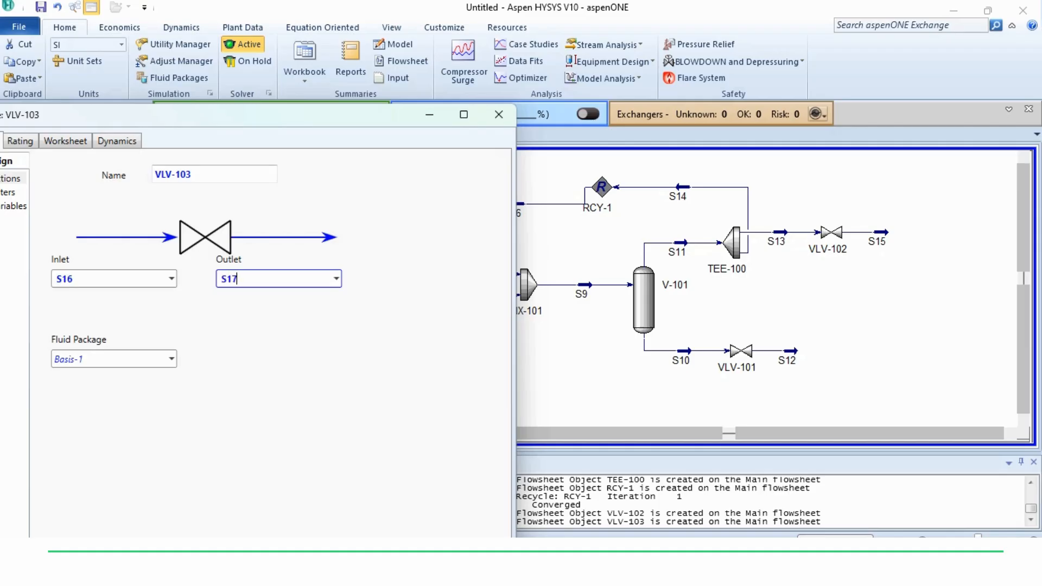
key("Return")
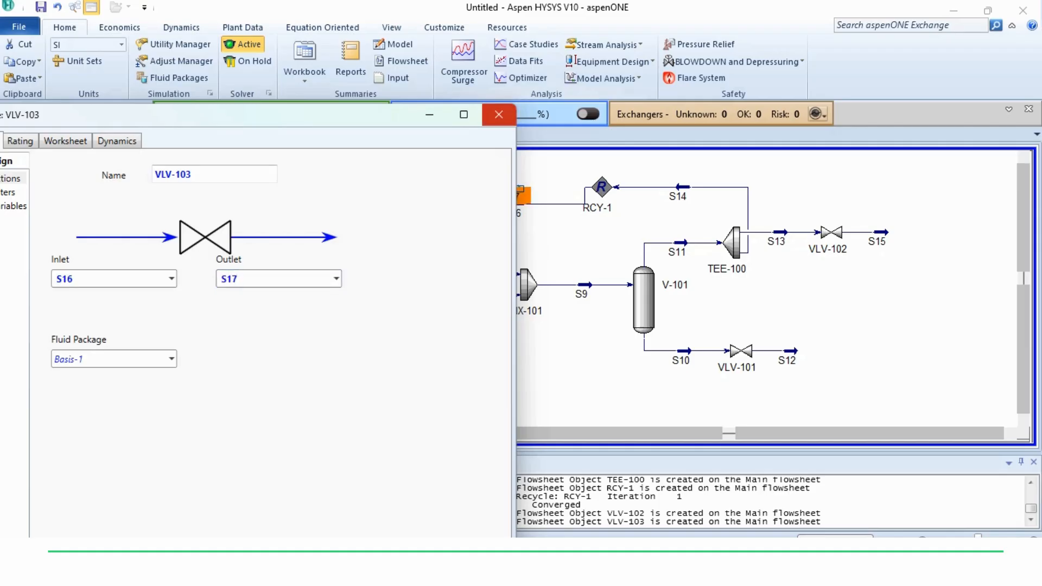
Look up Valve-4 in the PowerPoint valve specifications, set VLV-103's pressure drop to 201.7 kPa in HYSYS, and close its window
left_click(464, 115)
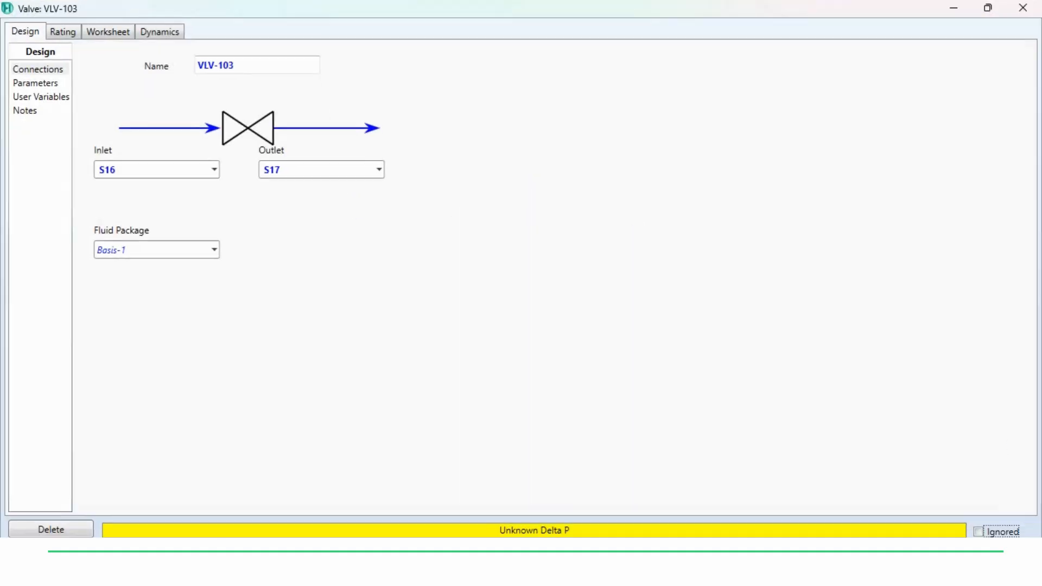
left_click(35, 83)
key("alt+Tab")
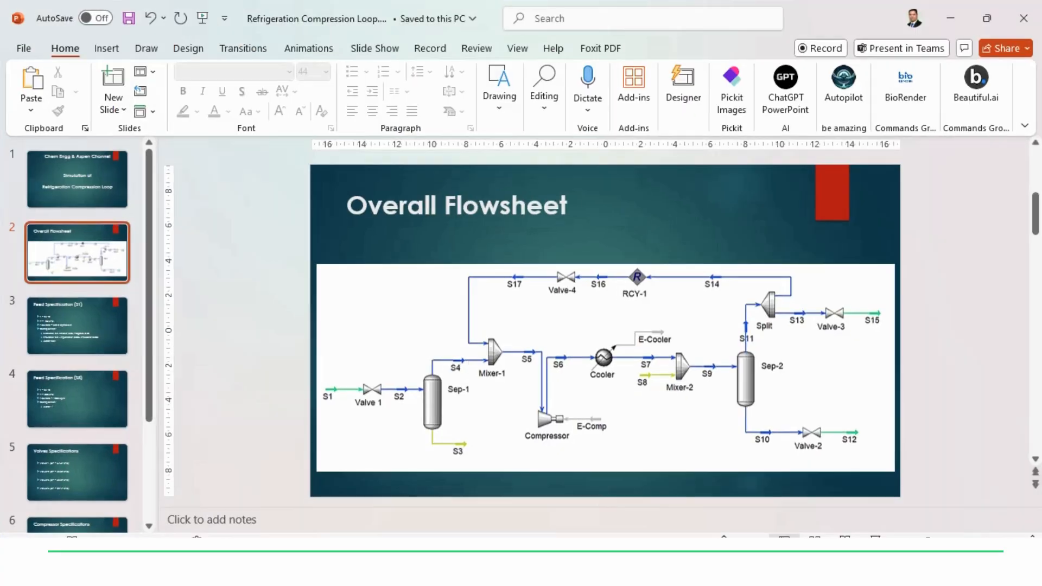
key("Down")
key("Down")
key("Down")
key("Down")
key("Up")
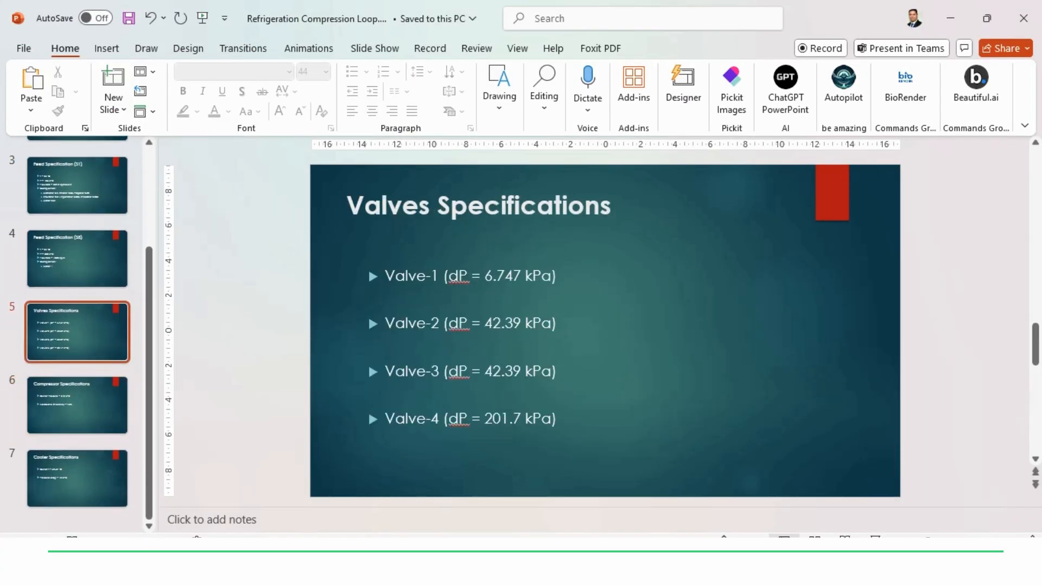
key("alt+Tab")
type("201.7")
key("Return")
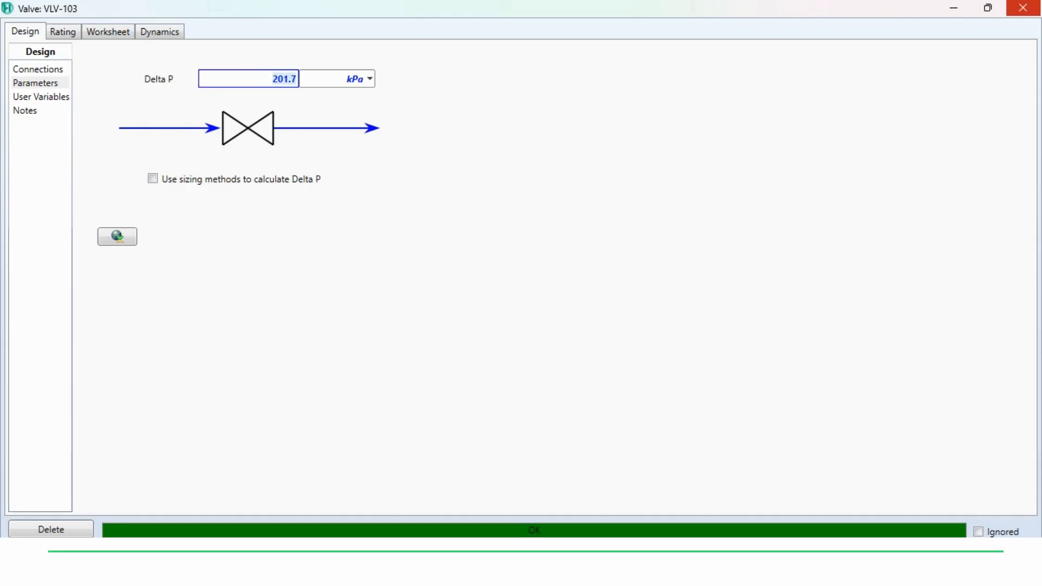
left_click(1023, 8)
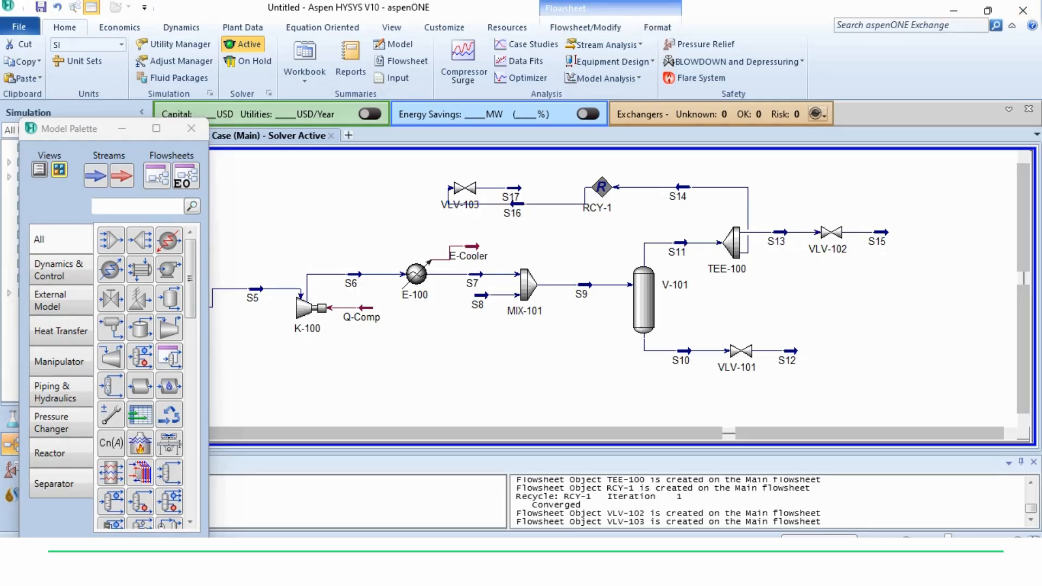
Flip VLV-103 horizontally so its flow runs away from the recycle block, and nudge it into line with S16 and S17
left_click(464, 189)
left_click(585, 27)
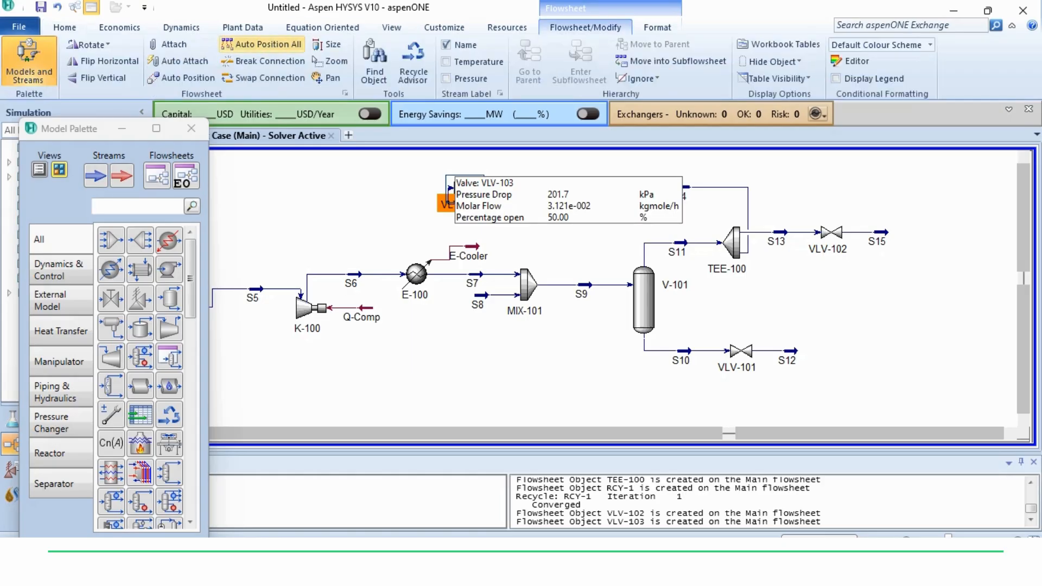
left_click(88, 44)
left_click(88, 44)
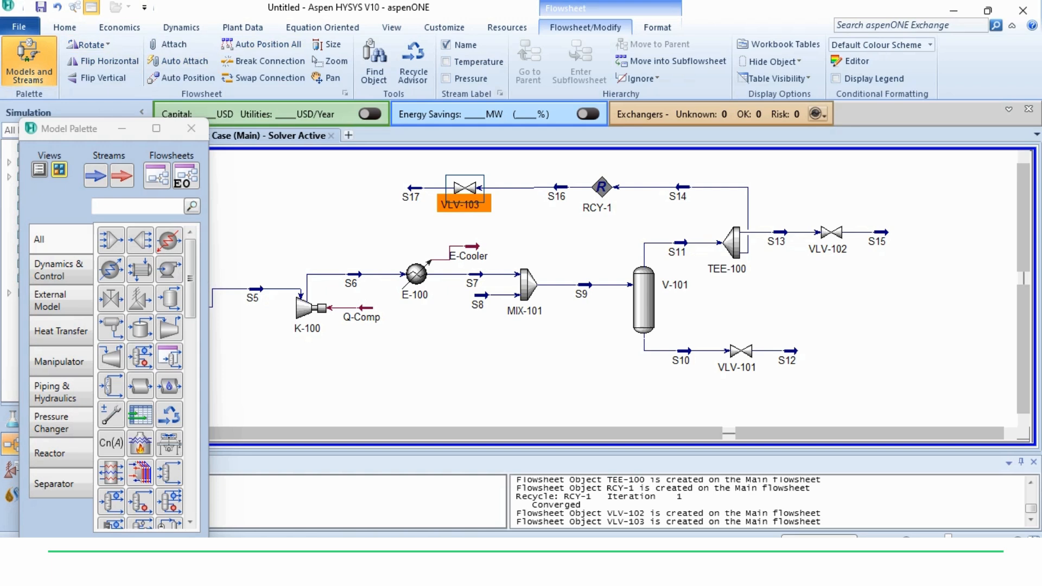
left_click(429, 222)
left_click_drag(463, 189, 460, 188)
left_click(456, 226)
mouse_move(412, 188)
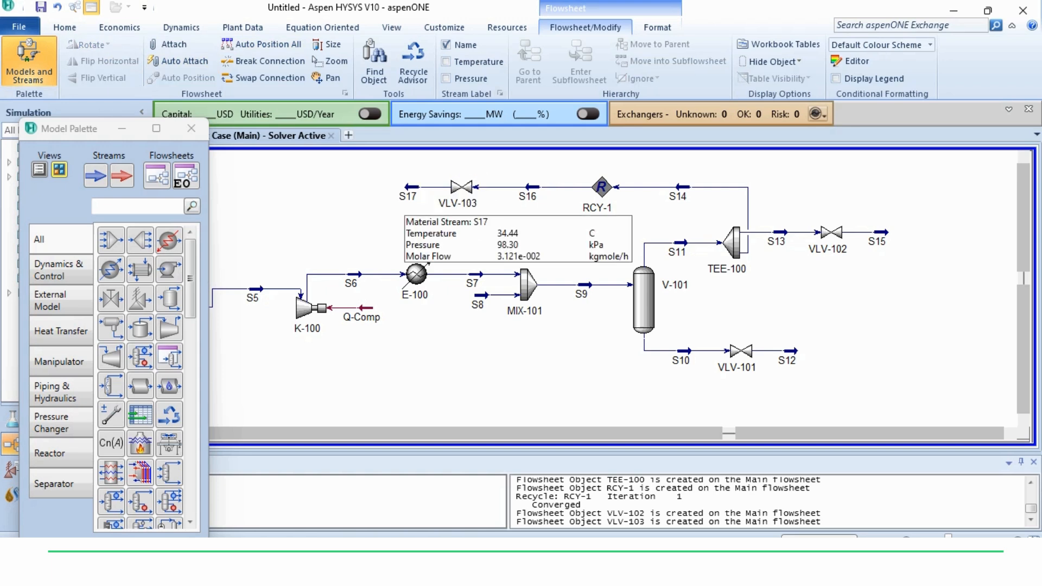
Shift the recycle block and VLV-103 along the return line toward the feed side, and raise mixer MIX-100 slightly in the flowsheet
left_click_drag(729, 434, 580, 434)
left_click(553, 187)
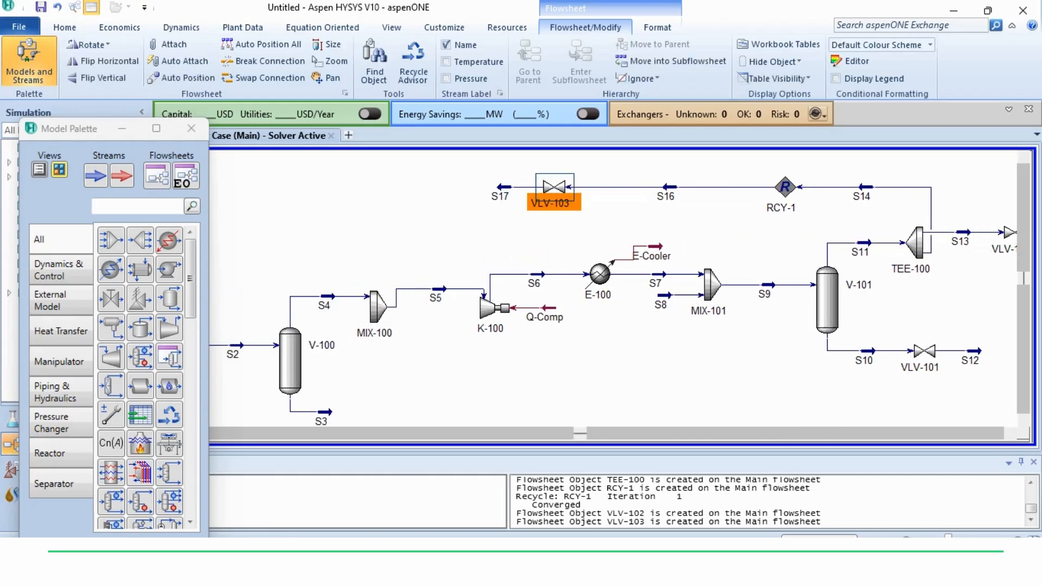
left_click_drag(785, 188, 719, 187)
left_click_drag(554, 188, 507, 187)
left_click_drag(378, 306, 373, 284)
left_click(412, 334)
Add S17 as a second inlet of mixer MIX-100 to close the recycle loop, and close the mixer's window
double_click(374, 284)
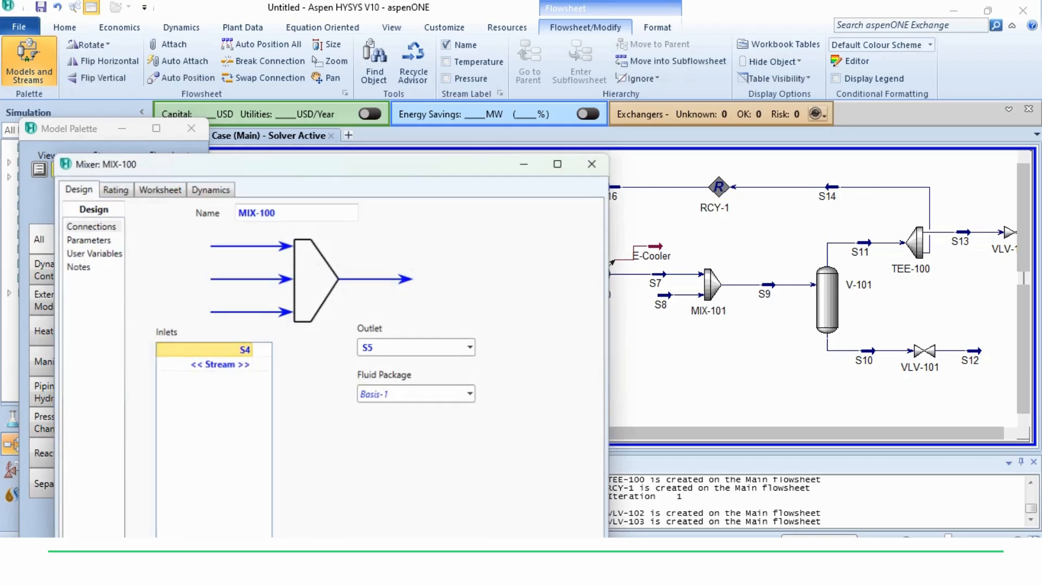
left_click(219, 363)
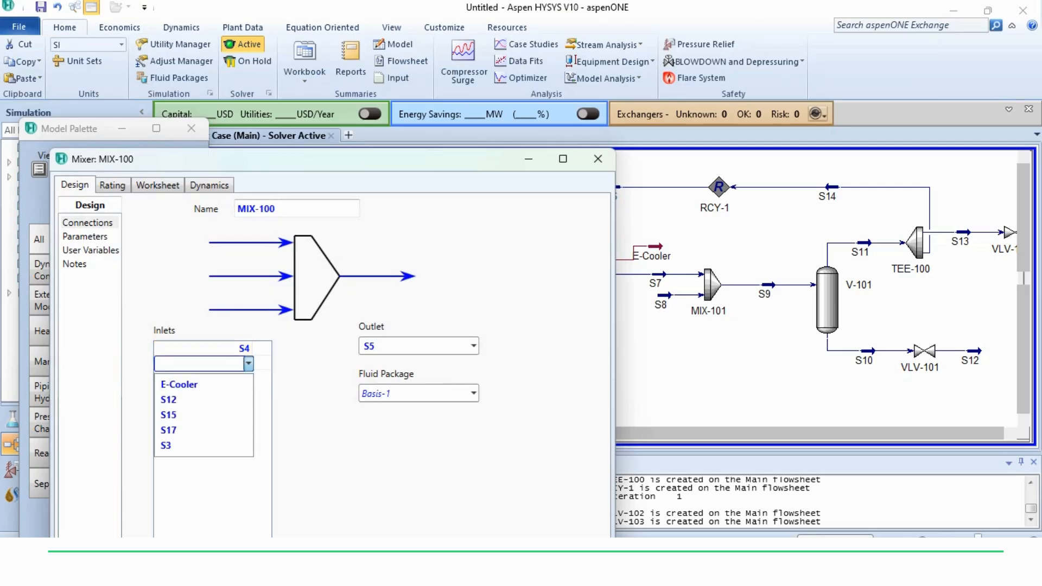
left_click(179, 428)
left_click(598, 158)
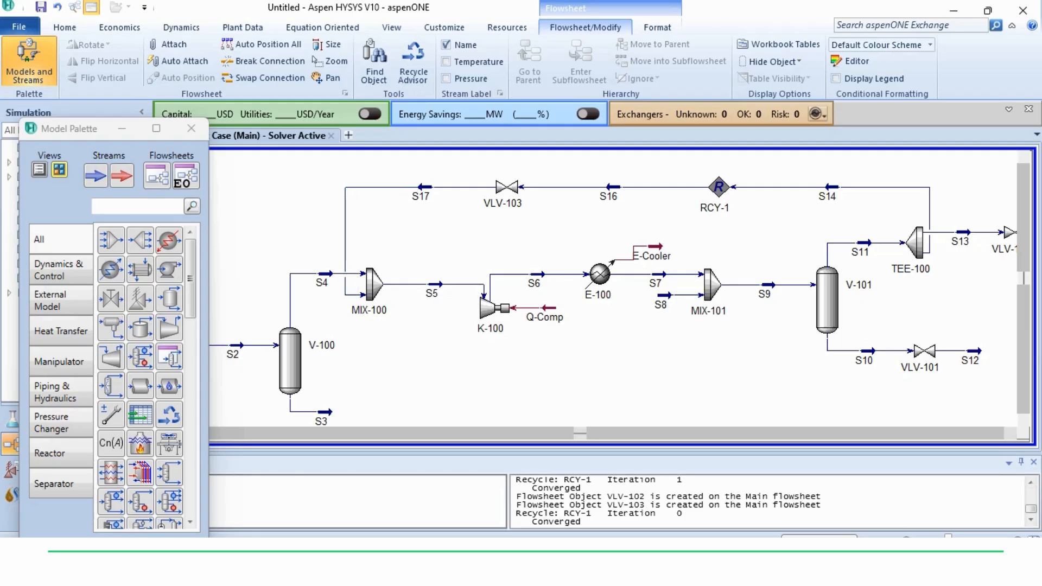
Close the model palette, compare the full loop with the overall flowsheet slide in PowerPoint, and return to HYSYS to check stream S7's conditions
scroll(528, 223, "down", 1)
left_click(191, 128)
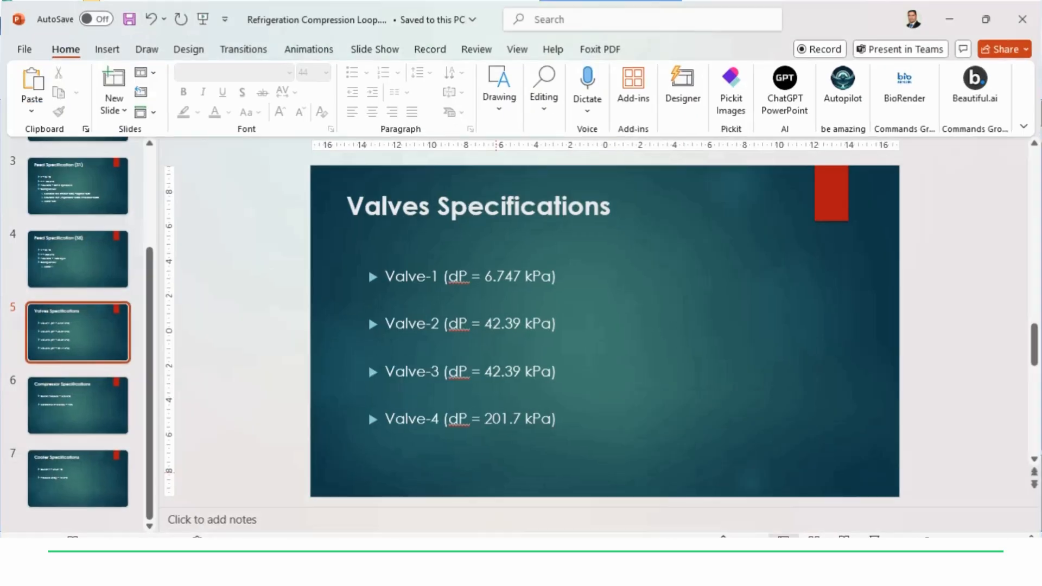
key("Page_Up")
key("Page_Up")
key("Page_Up")
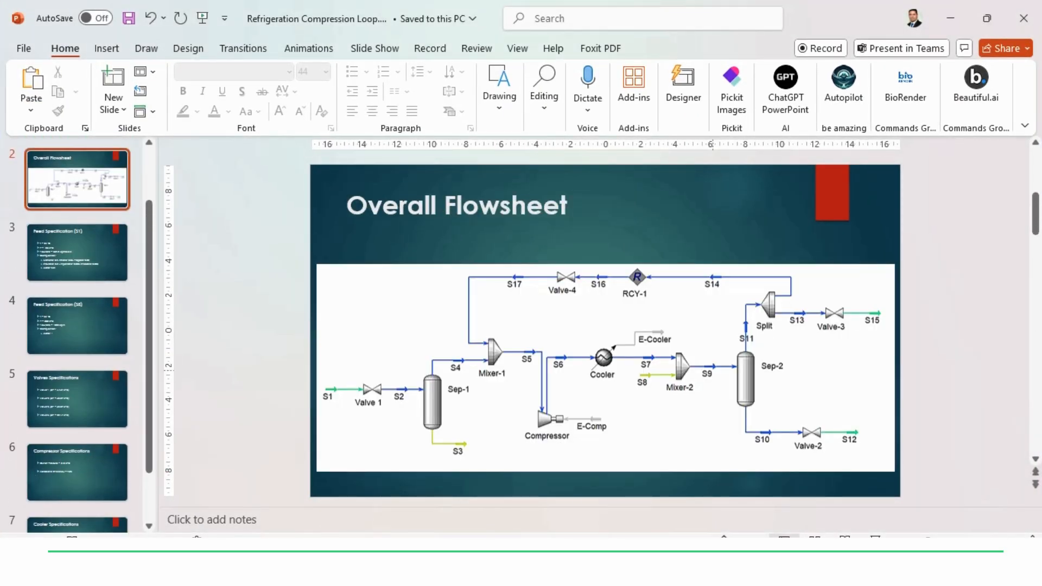
left_click(950, 18)
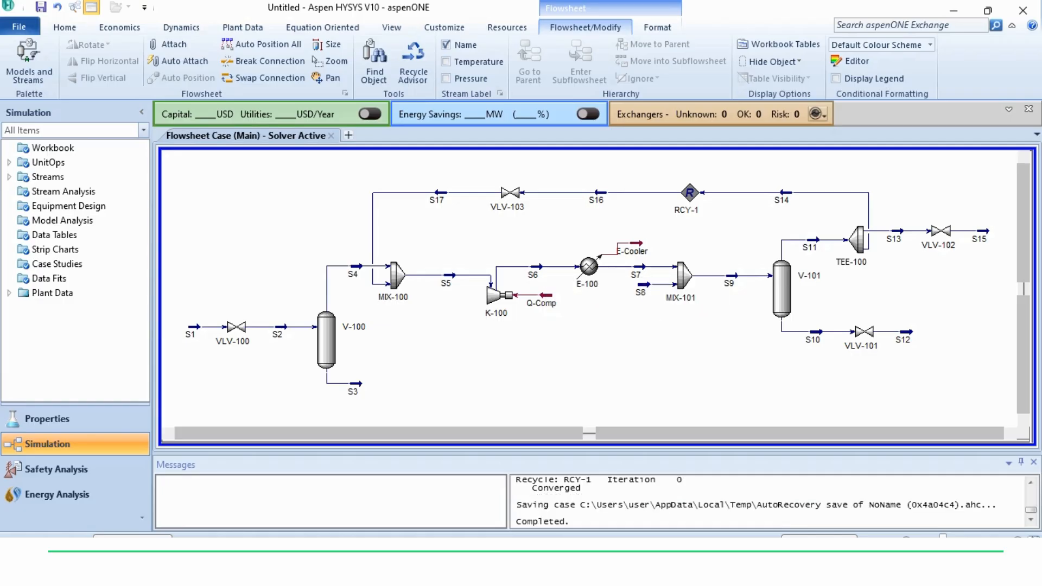
mouse_move(658, 267)
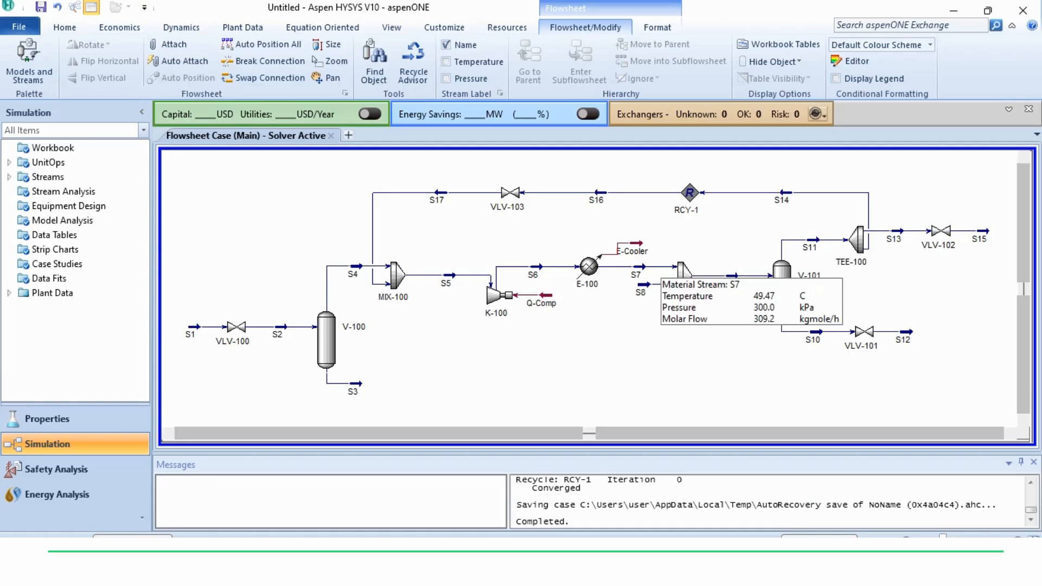